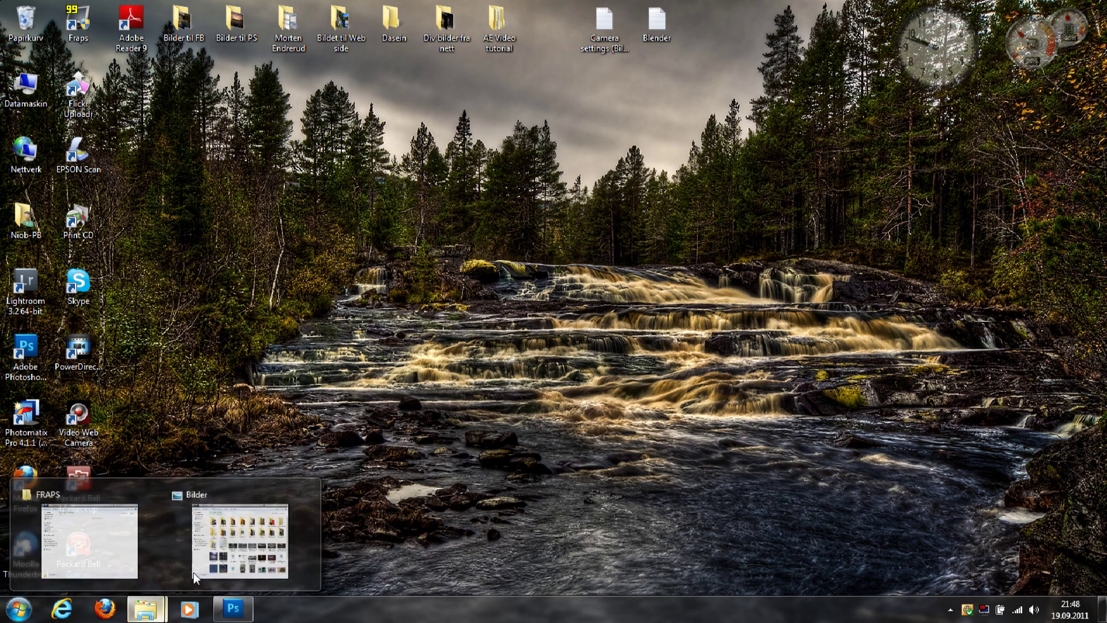
- Open the puppy photo IMG_9042 from the Dyr folder in Photoshop CS5
left_click(240, 539)
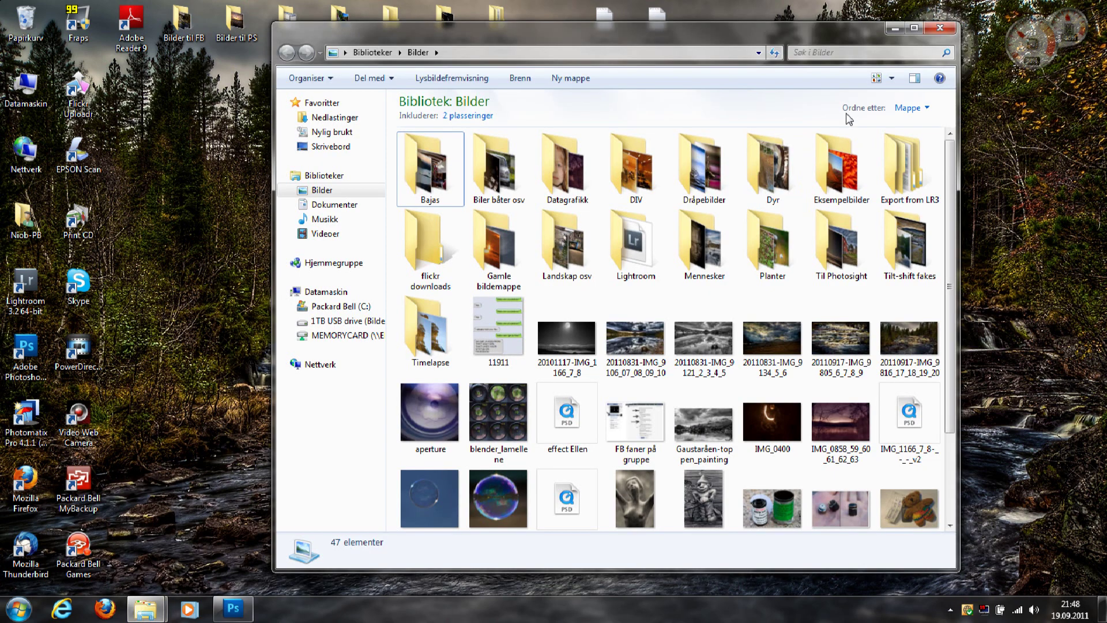
left_click_drag(801, 32, 770, 26)
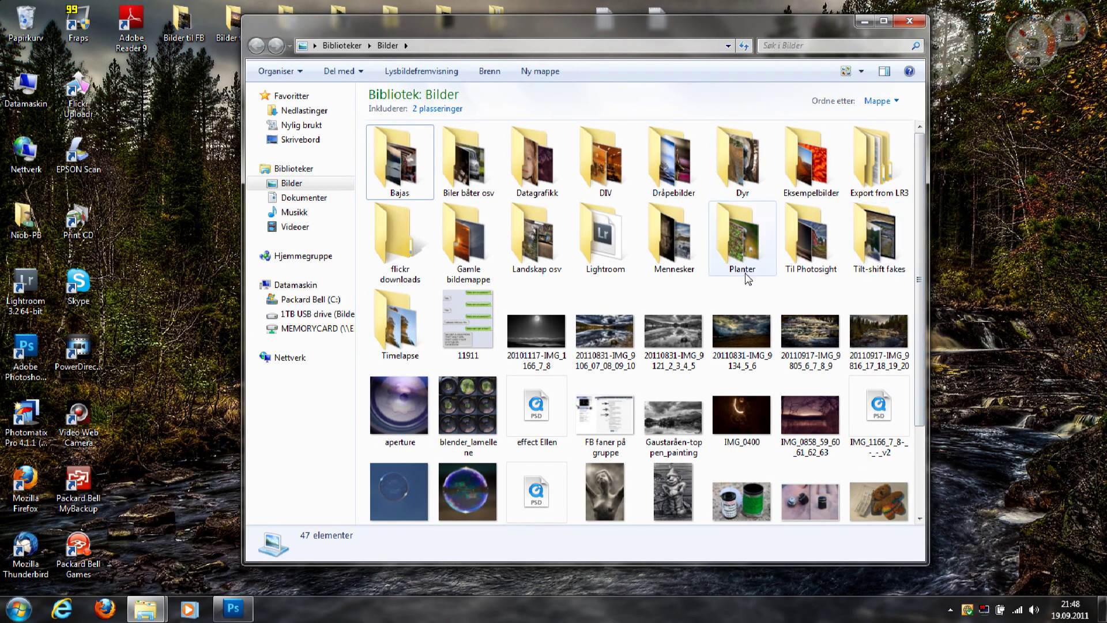
double_click(741, 163)
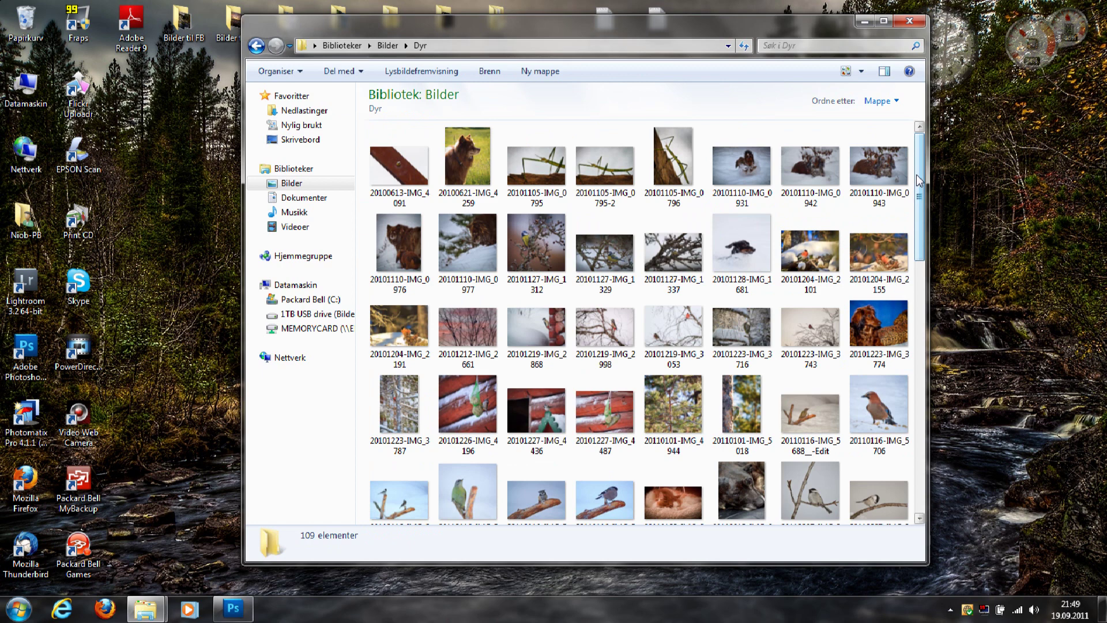
left_click_drag(918, 180, 920, 470)
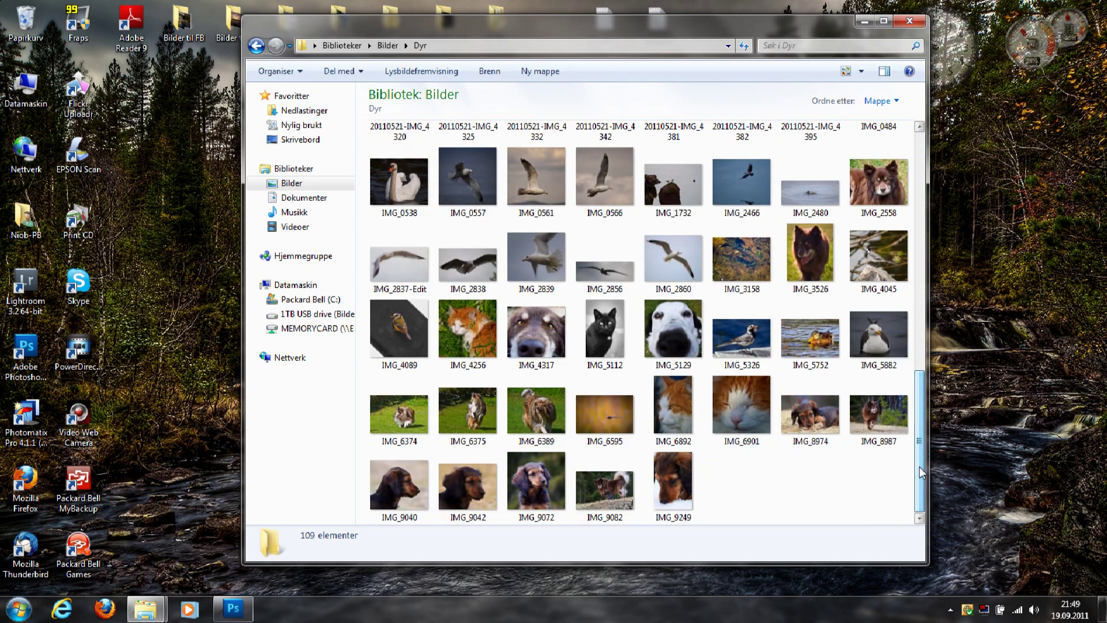
left_click(443, 489)
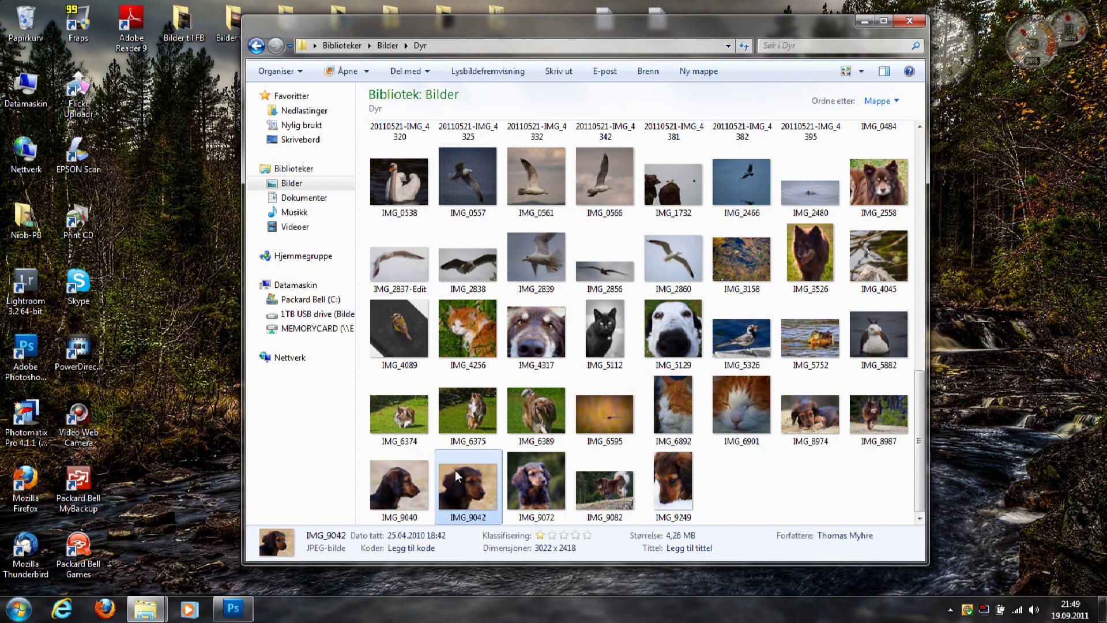
mouse_move(472, 476)
left_mouse_down()
mouse_move(233, 616)
mouse_move(573, 365)
left_mouse_up()
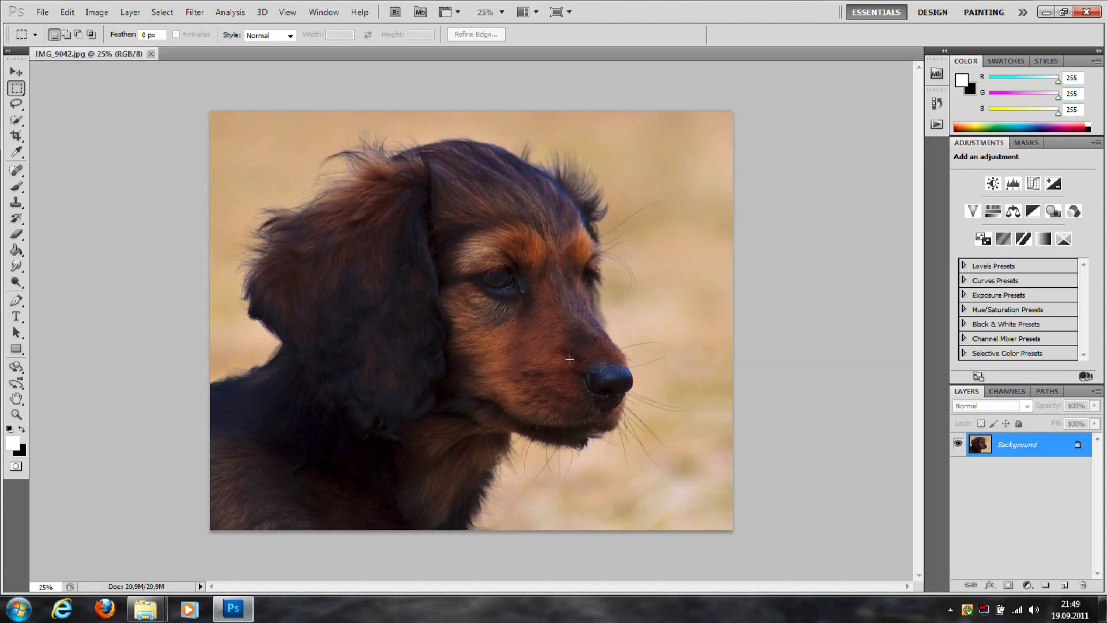
- Fit the puppy photo to the screen and make the Quick Selection Tool active
left_click(16, 398)
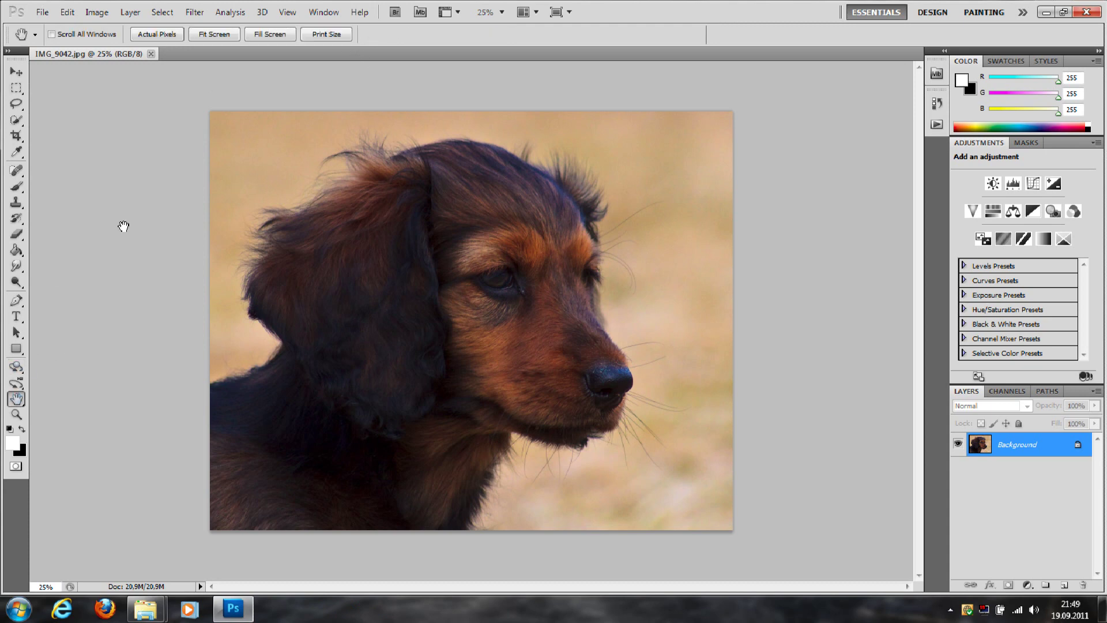
left_click(215, 35)
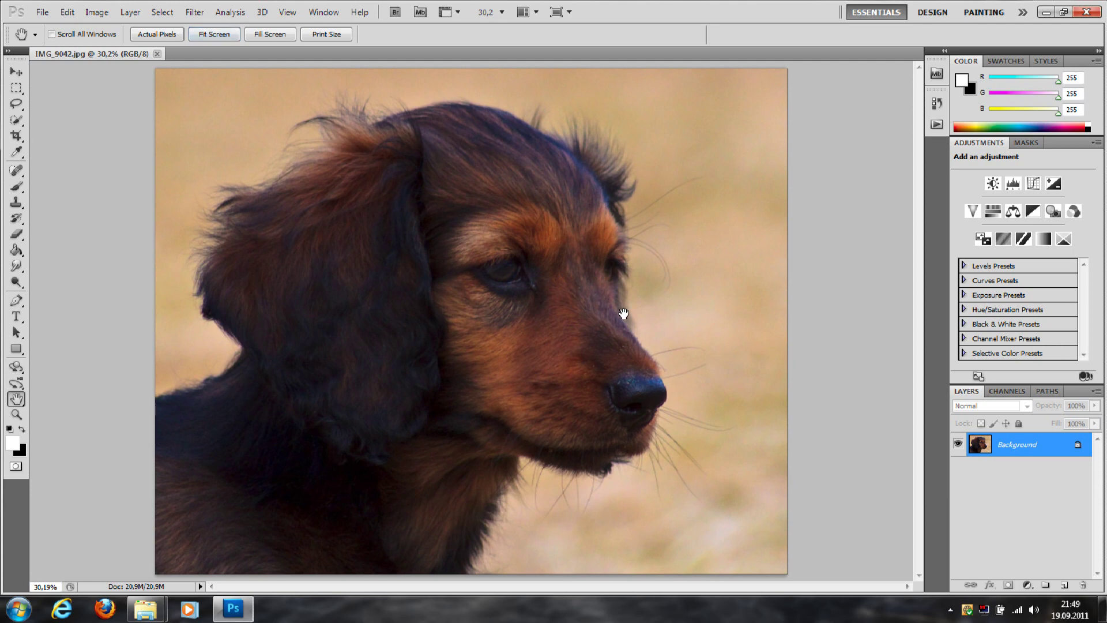
left_click(17, 121)
right_click(19, 123)
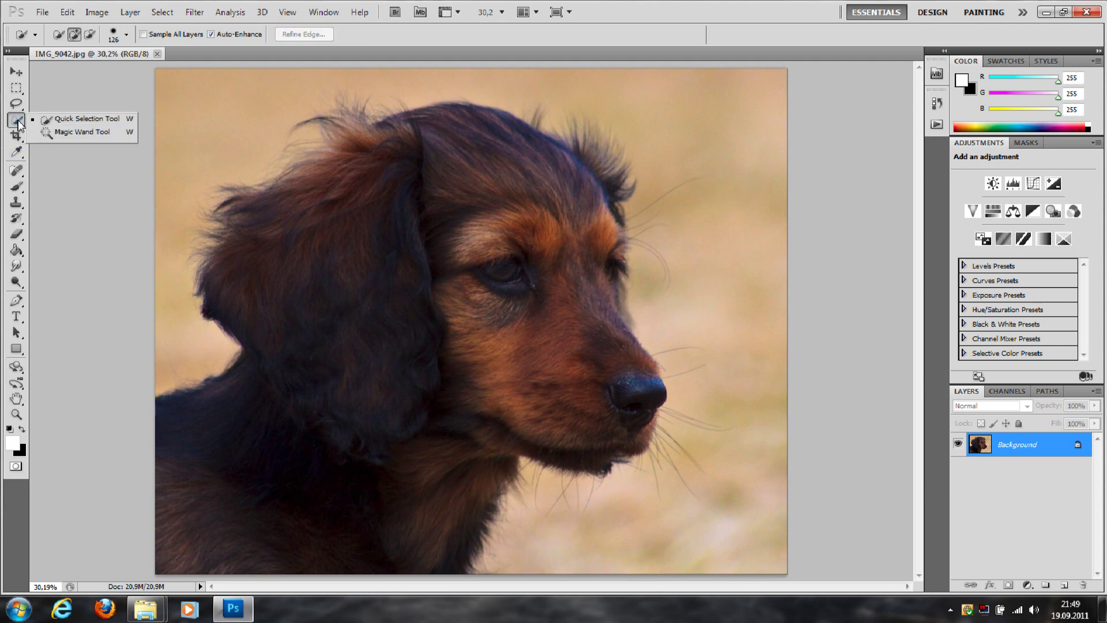
left_click(88, 119)
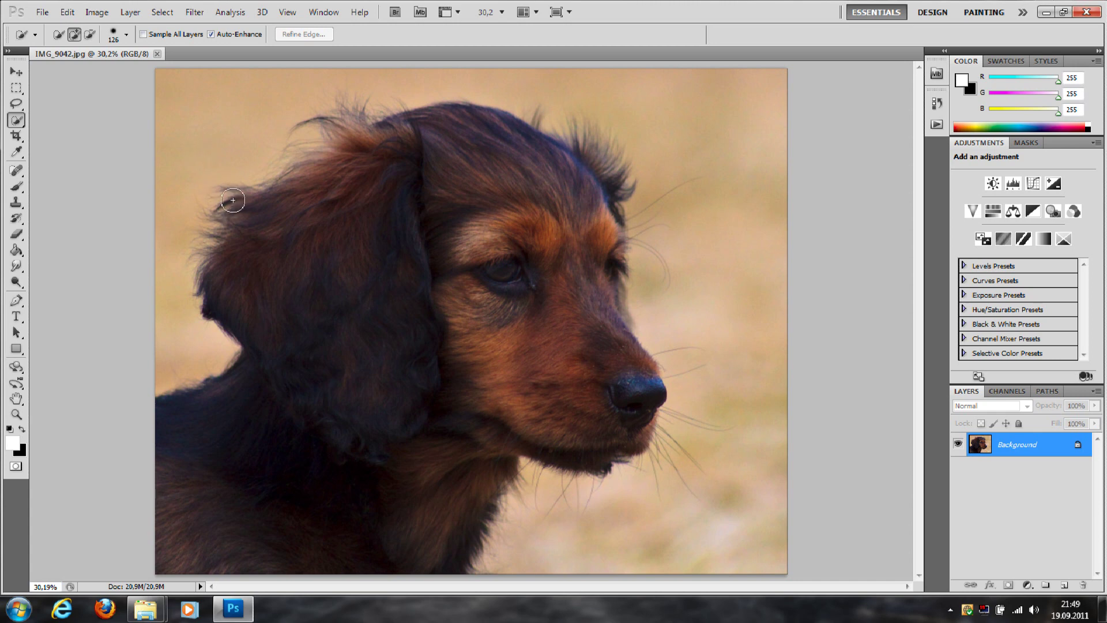
right_click(21, 123)
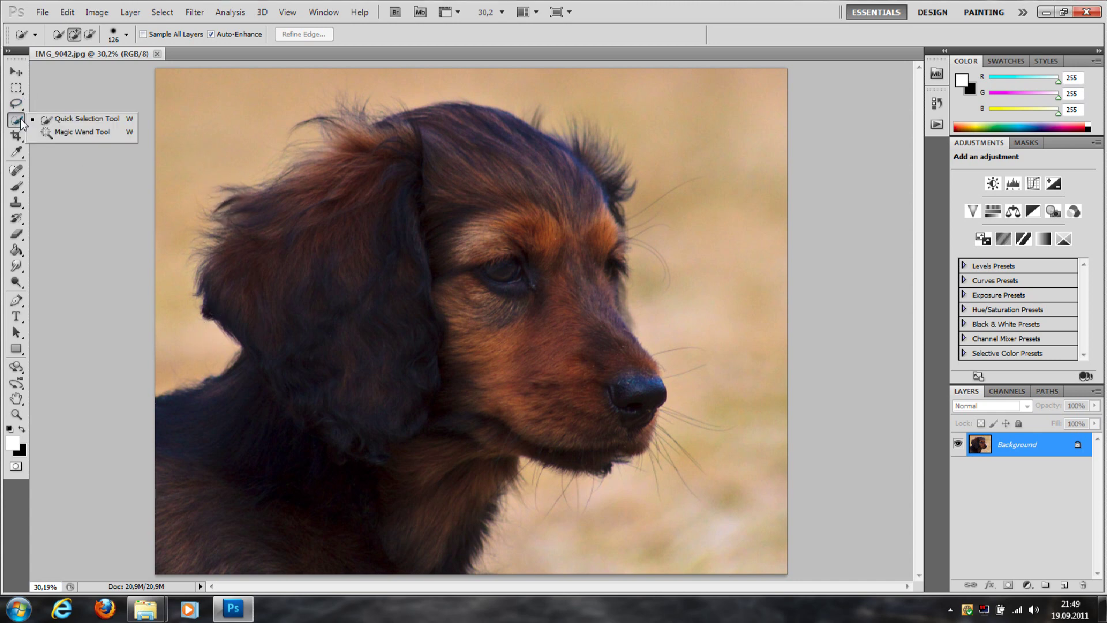
- Quick-select the puppy's body, head tuft and ear fur, trimming excess above the head
left_click(53, 123)
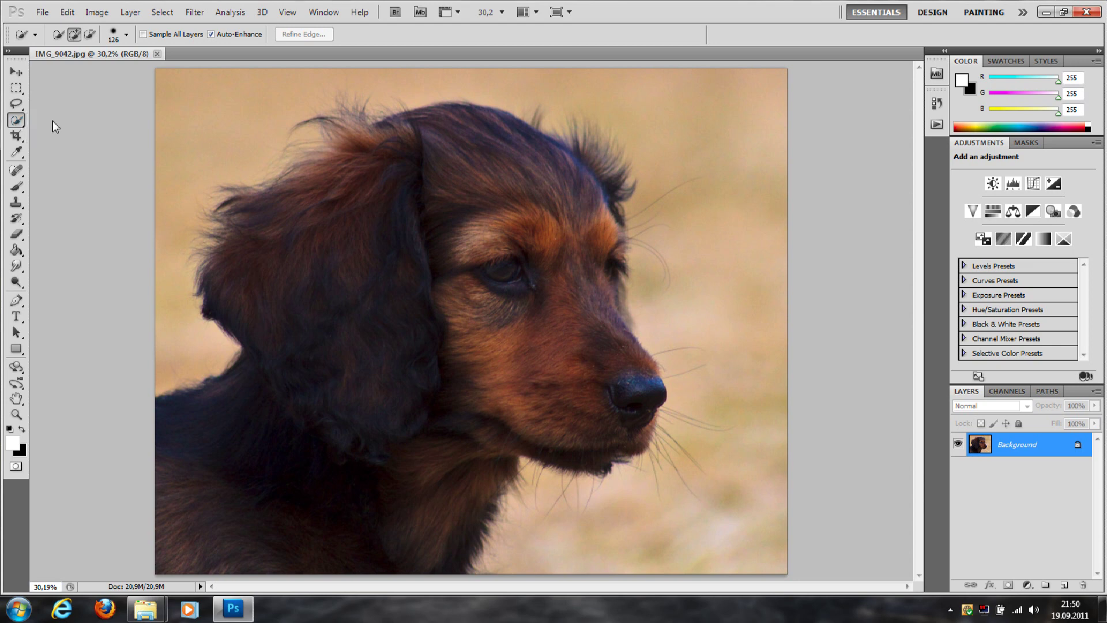
left_click(76, 35)
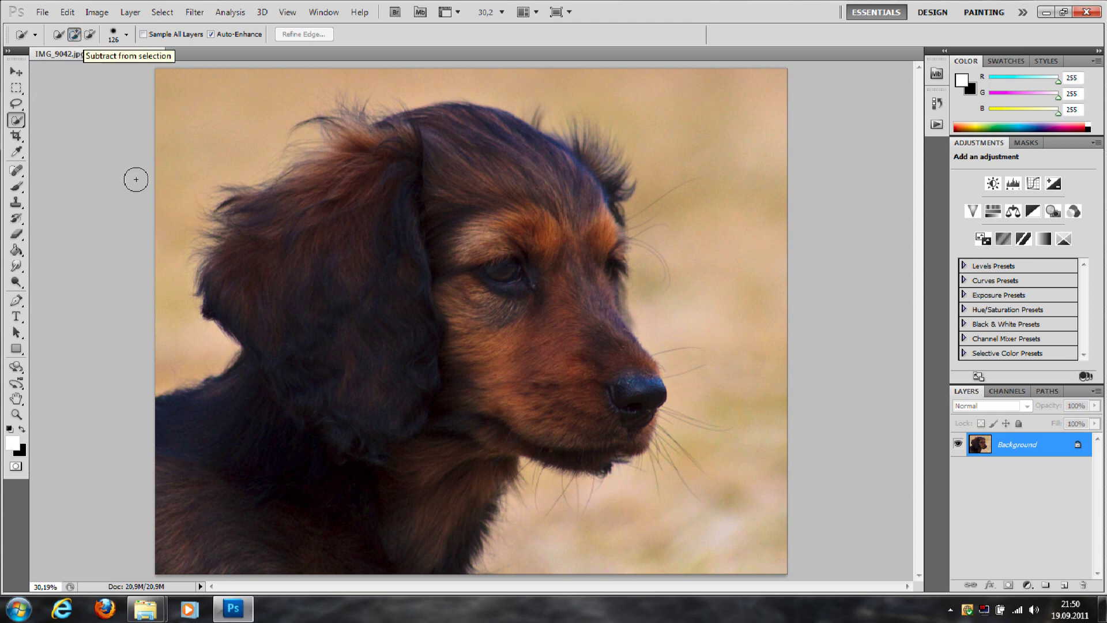
mouse_move(176, 455)
left_mouse_down()
mouse_move(395, 272)
mouse_move(507, 267)
mouse_move(507, 279)
left_mouse_up()
left_click_drag(339, 361, 397, 292)
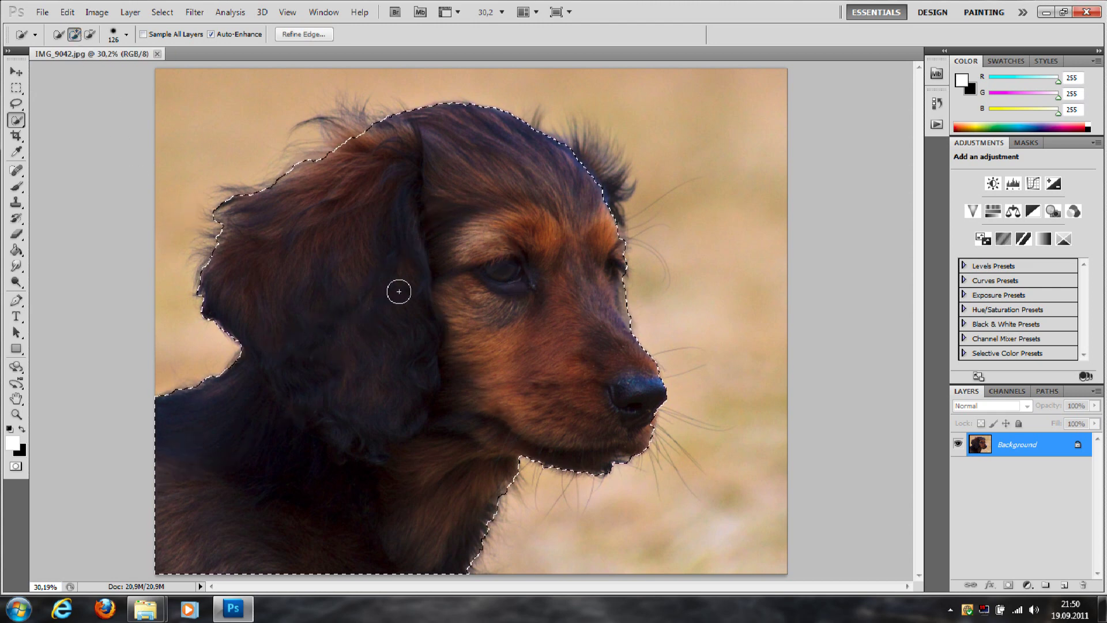
left_click_drag(345, 124, 358, 133)
left_click_drag(564, 148, 610, 184)
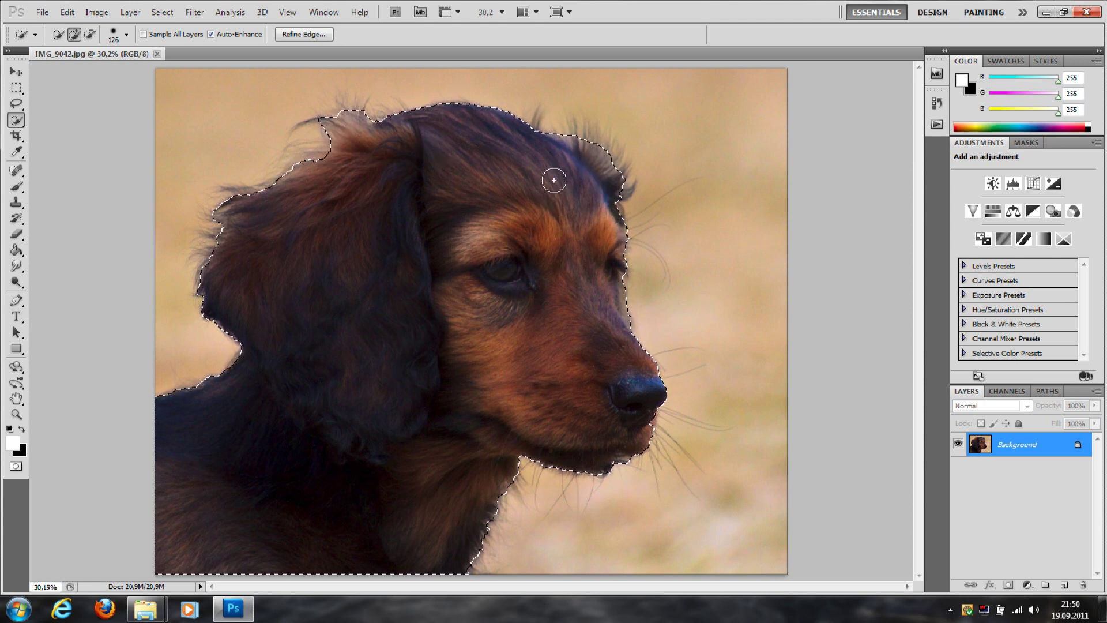
left_click_drag(554, 178, 577, 135)
- Open Refine Edge with Smart Radius on and the Radius set to 250 px
left_click(306, 37)
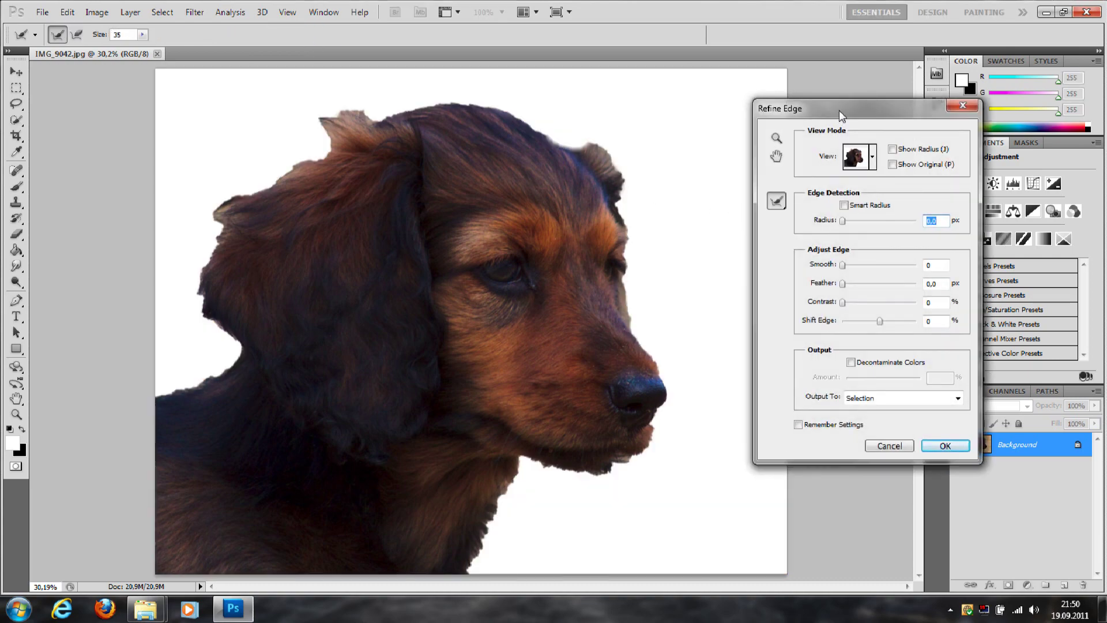
left_click_drag(839, 109, 801, 63)
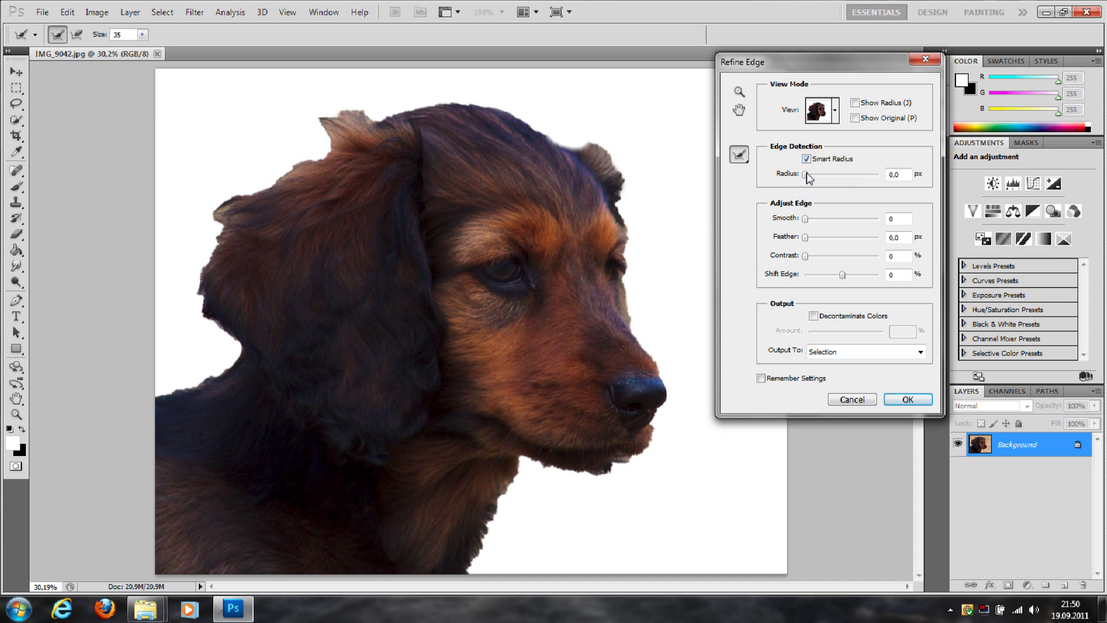
left_click_drag(806, 174, 881, 174)
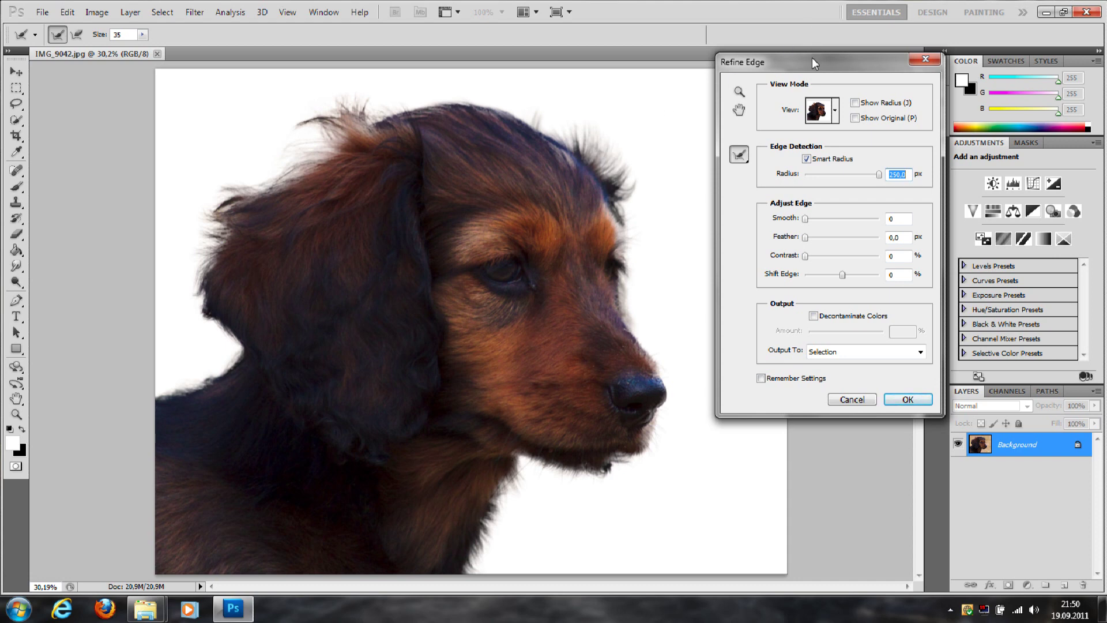
left_click_drag(811, 54, 811, 76)
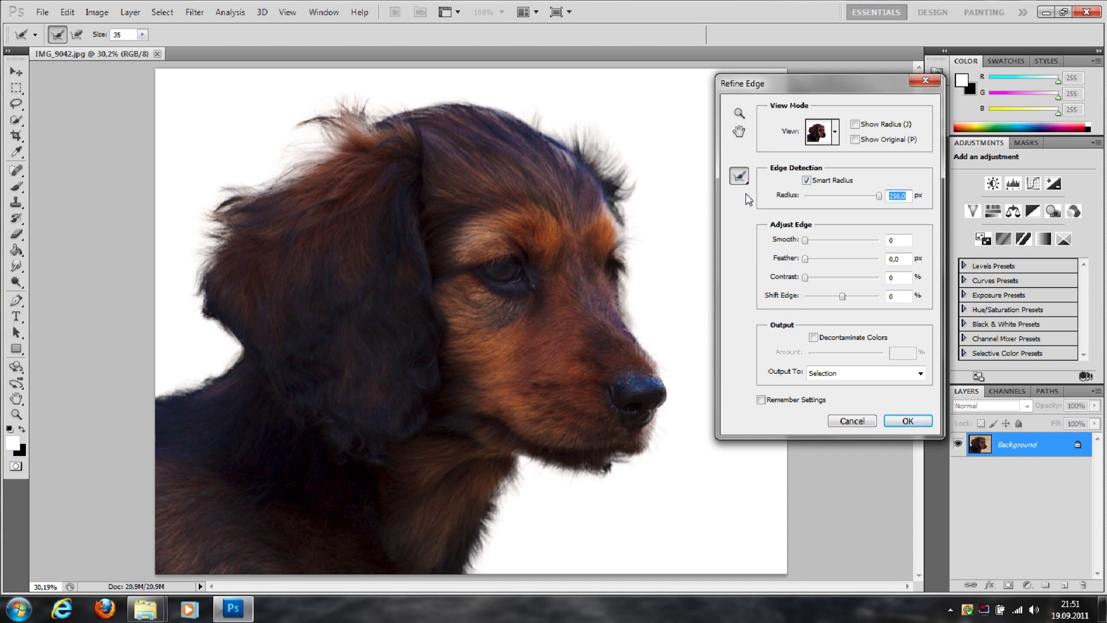
left_click_drag(818, 78, 848, 89)
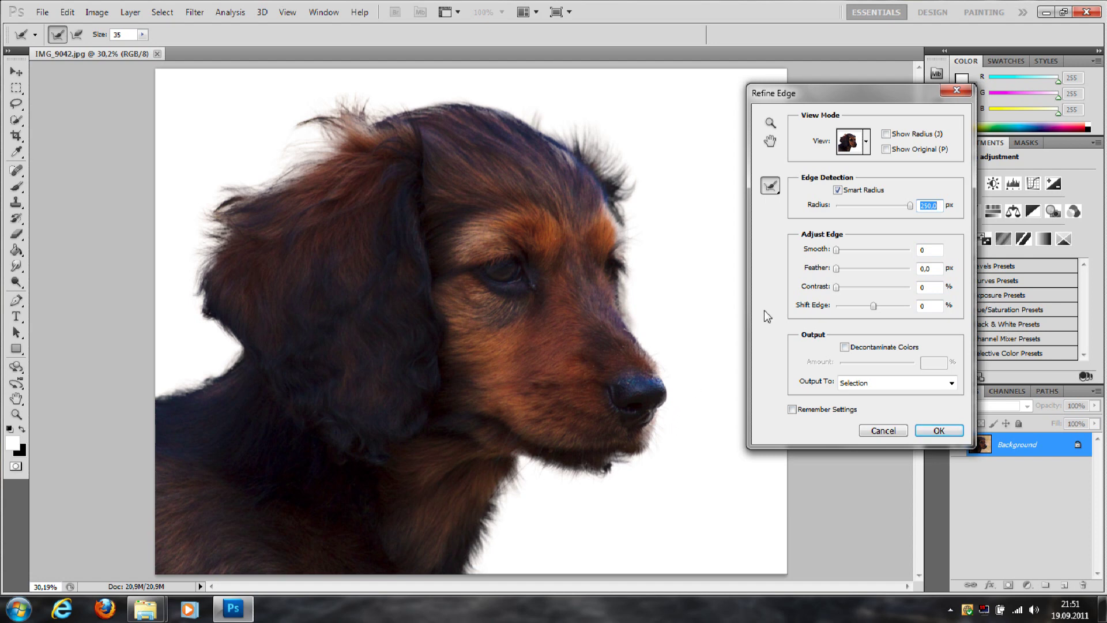
- Choose the Refine Radius brush in Refine Edge and enlarge its size
left_click(771, 186)
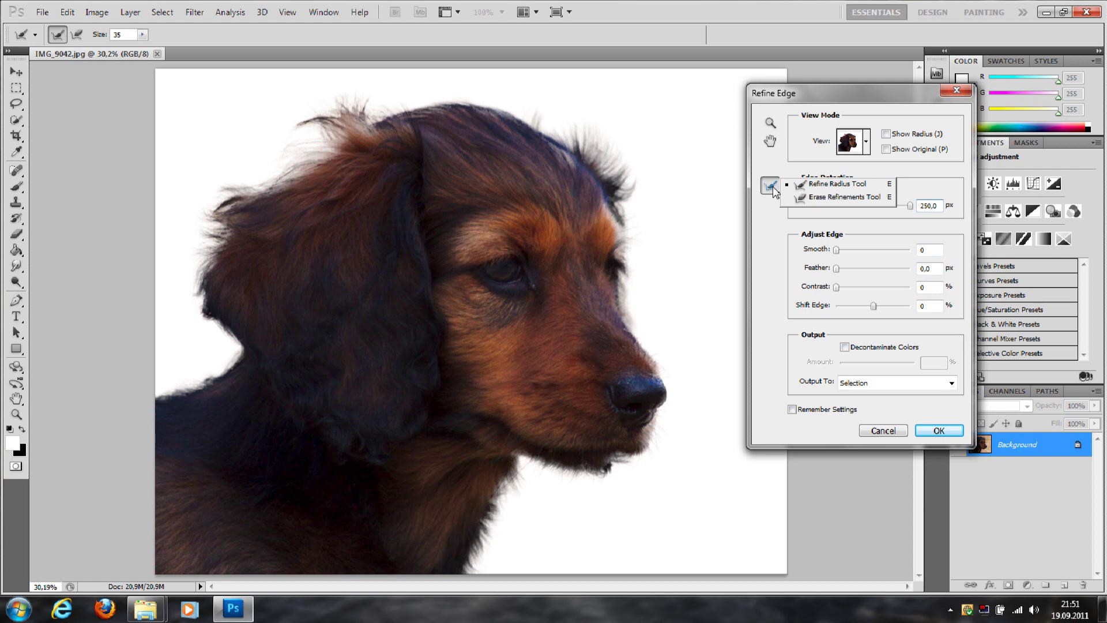
left_click(863, 185)
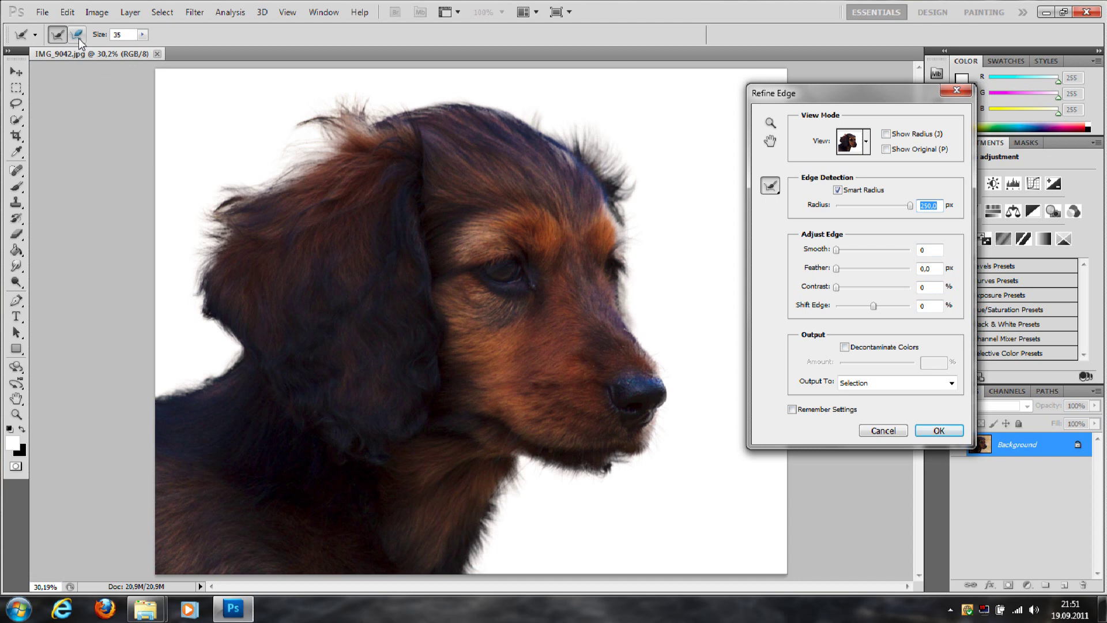
left_click_drag(848, 101, 901, 98)
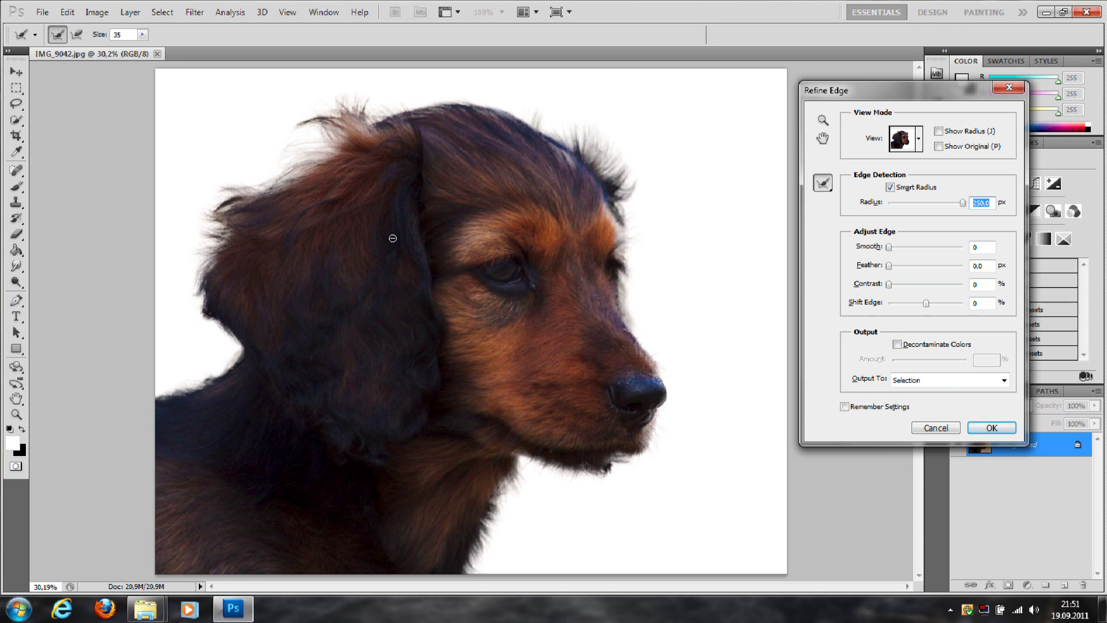
left_click_drag(249, 195, 280, 201)
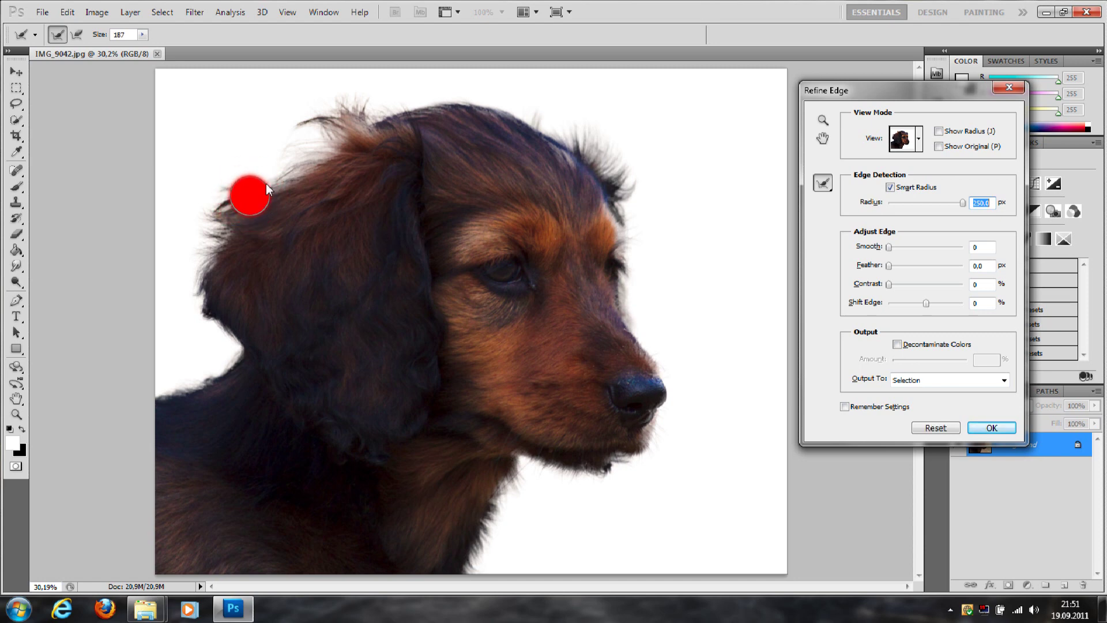
mouse_move(264, 205)
left_mouse_down()
mouse_move(272, 171)
mouse_move(274, 206)
left_mouse_up()
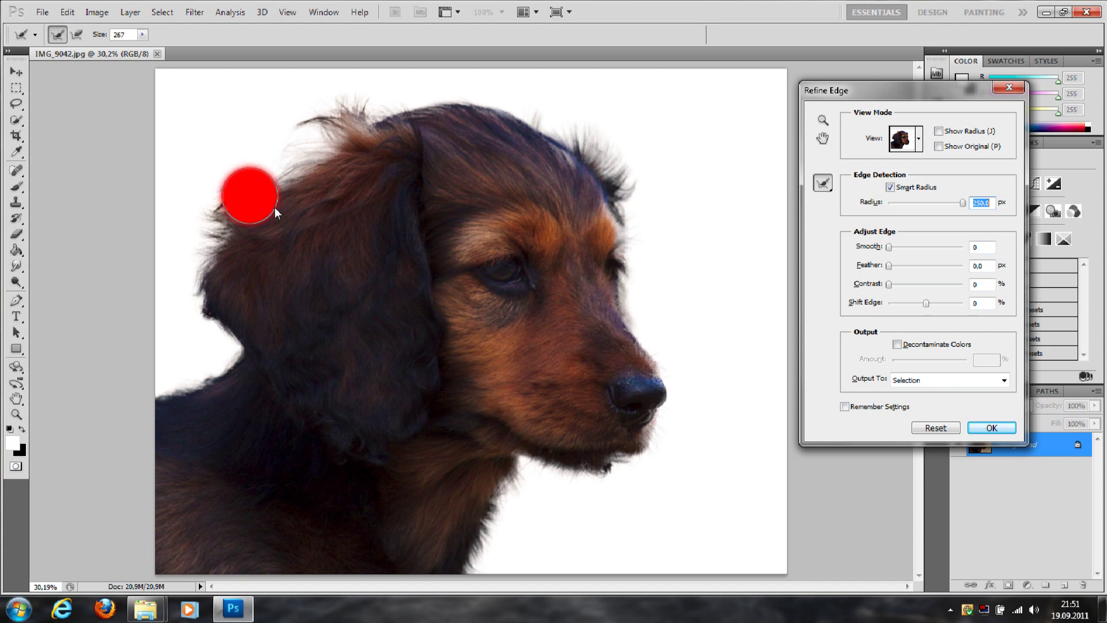
mouse_move(275, 241)
left_mouse_down()
mouse_move(302, 362)
mouse_move(323, 355)
mouse_move(324, 110)
mouse_move(320, 242)
mouse_move(275, 219)
left_mouse_up()
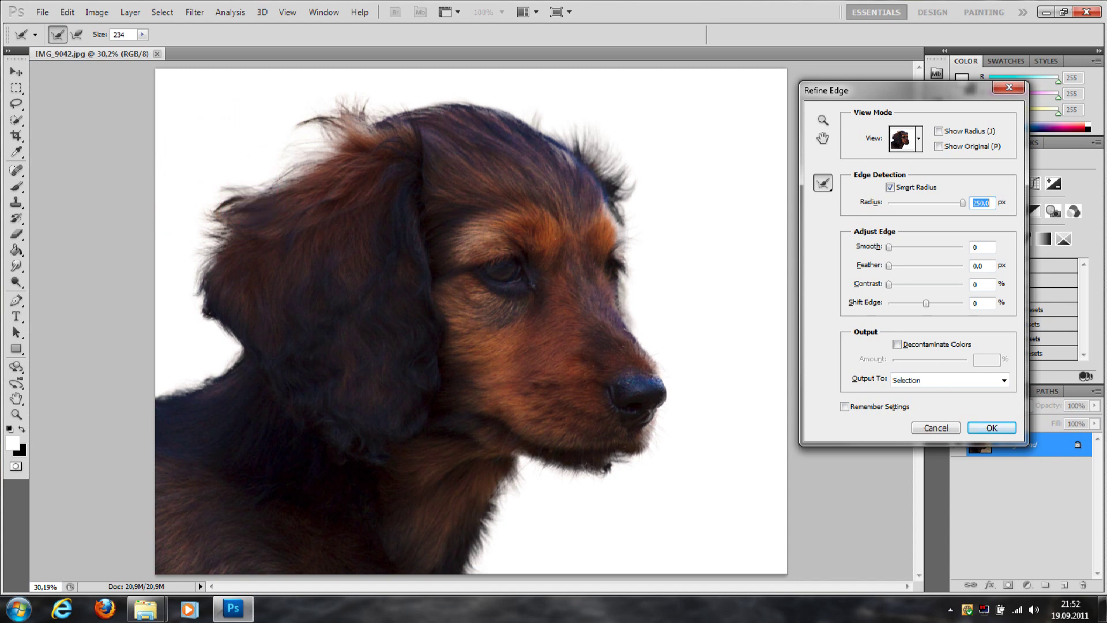
mouse_move(282, 189)
left_mouse_down()
mouse_move(292, 85)
mouse_move(278, 172)
left_mouse_up()
- Paint edge refinement along the neck, around the ear top and over the head outline
mouse_move(231, 351)
left_mouse_down()
mouse_move(206, 376)
mouse_move(158, 389)
left_mouse_up()
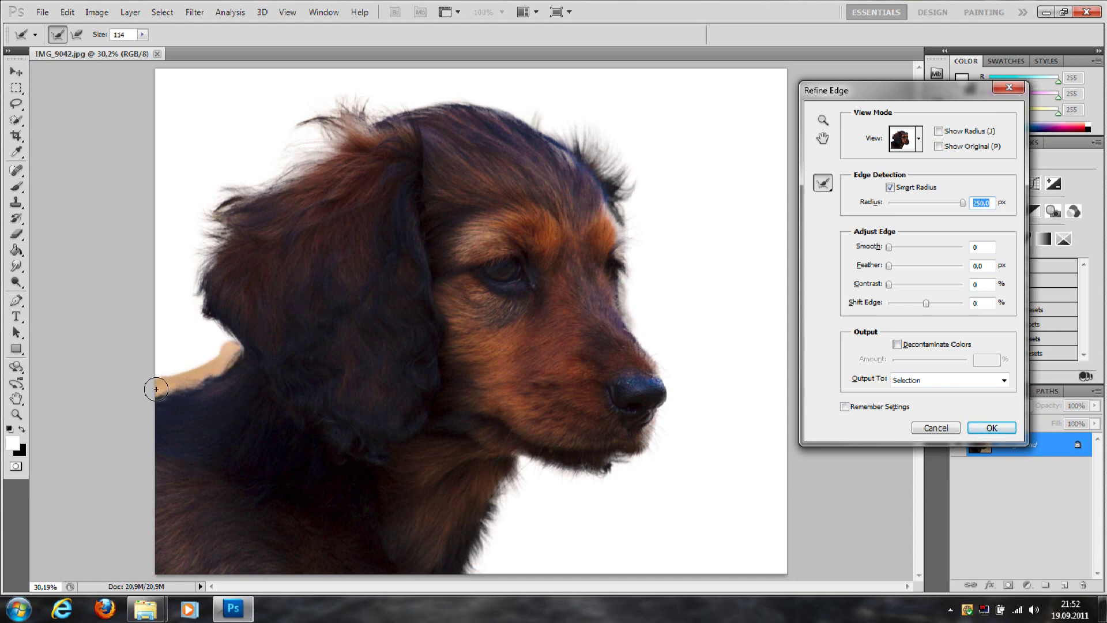
left_click_drag(146, 402, 134, 402)
left_click_drag(228, 359, 232, 361)
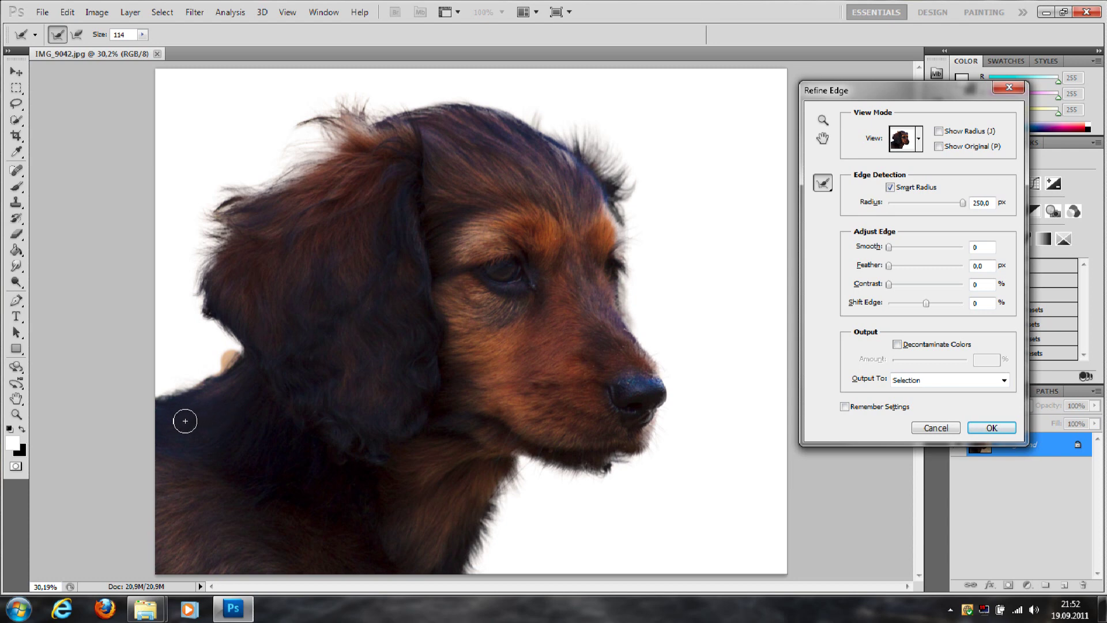
mouse_move(169, 401)
left_mouse_down()
mouse_move(186, 390)
mouse_move(156, 395)
left_mouse_up()
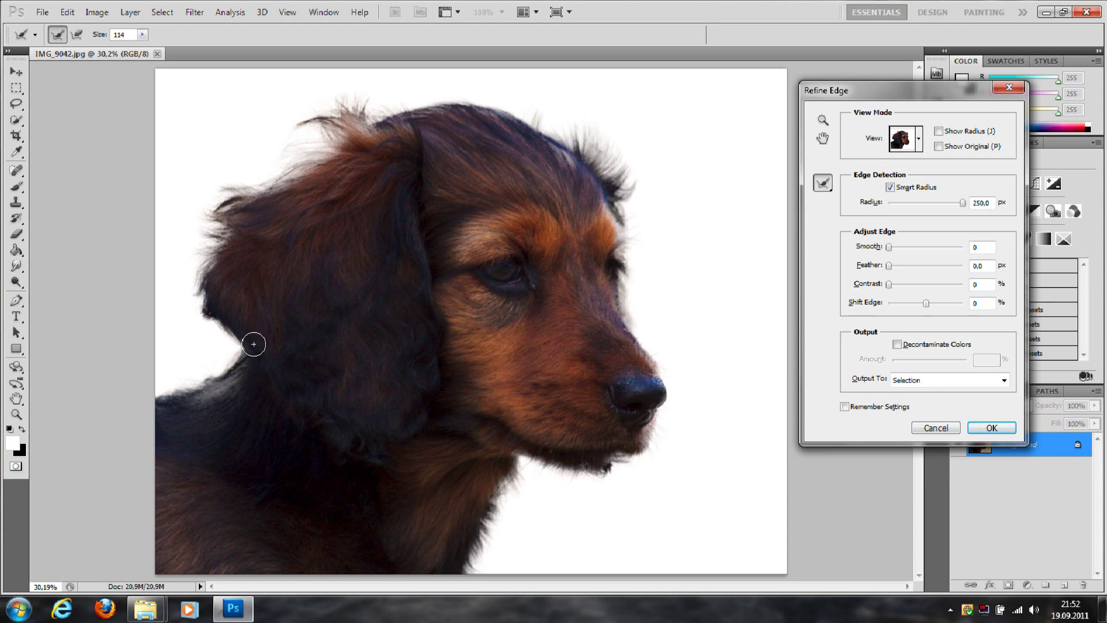
mouse_move(220, 350)
left_mouse_down()
mouse_move(195, 308)
mouse_move(203, 247)
mouse_move(183, 268)
left_mouse_up()
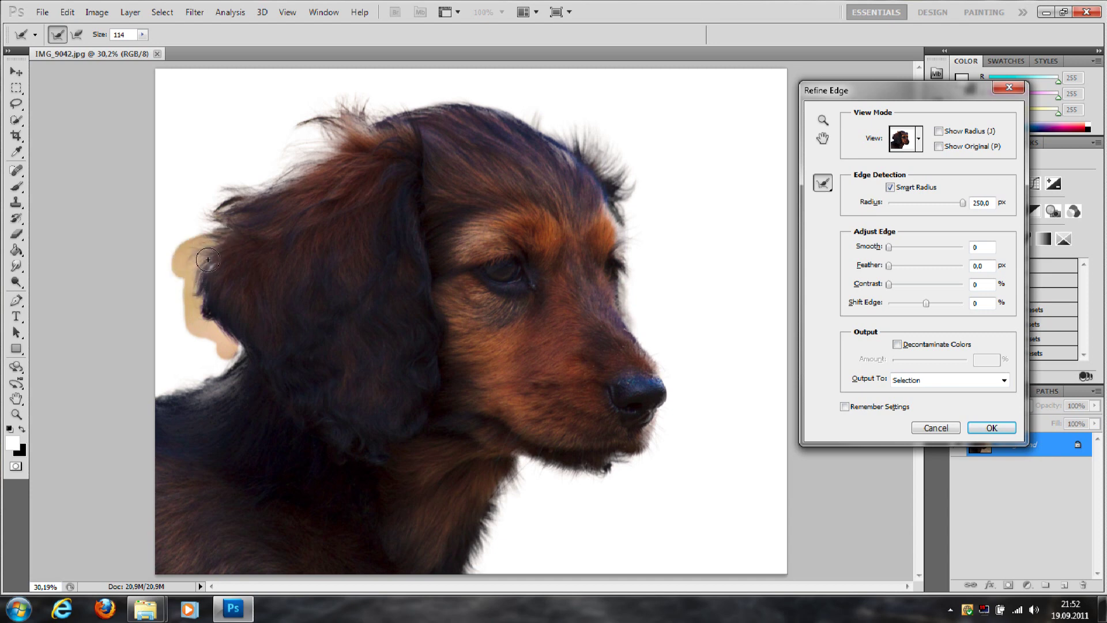
mouse_move(214, 227)
left_mouse_down()
mouse_move(197, 210)
mouse_move(218, 196)
mouse_move(208, 190)
mouse_move(193, 220)
mouse_move(228, 187)
mouse_move(274, 181)
mouse_move(291, 142)
mouse_move(272, 163)
mouse_move(316, 135)
mouse_move(321, 151)
mouse_move(299, 147)
mouse_move(298, 122)
mouse_move(316, 115)
mouse_move(289, 133)
mouse_move(354, 94)
mouse_move(328, 92)
mouse_move(375, 104)
mouse_move(362, 119)
mouse_move(414, 100)
mouse_move(396, 111)
left_mouse_up()
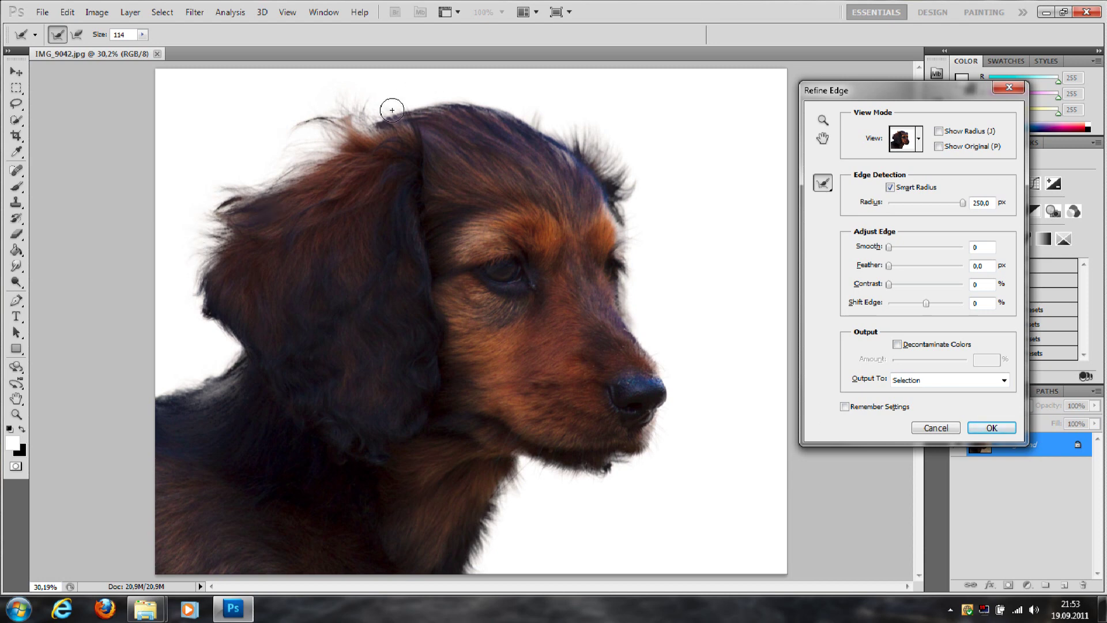
mouse_move(383, 113)
left_mouse_down()
mouse_move(388, 99)
mouse_move(481, 96)
mouse_move(537, 118)
mouse_move(542, 97)
mouse_move(548, 130)
mouse_move(588, 126)
mouse_move(570, 116)
mouse_move(622, 136)
mouse_move(607, 128)
mouse_move(638, 192)
mouse_move(634, 283)
mouse_move(637, 246)
mouse_move(657, 240)
mouse_move(667, 271)
mouse_move(648, 240)
mouse_move(665, 283)
left_mouse_up()
mouse_move(641, 236)
left_mouse_down()
mouse_move(657, 221)
mouse_move(634, 202)
mouse_move(690, 180)
left_mouse_up()
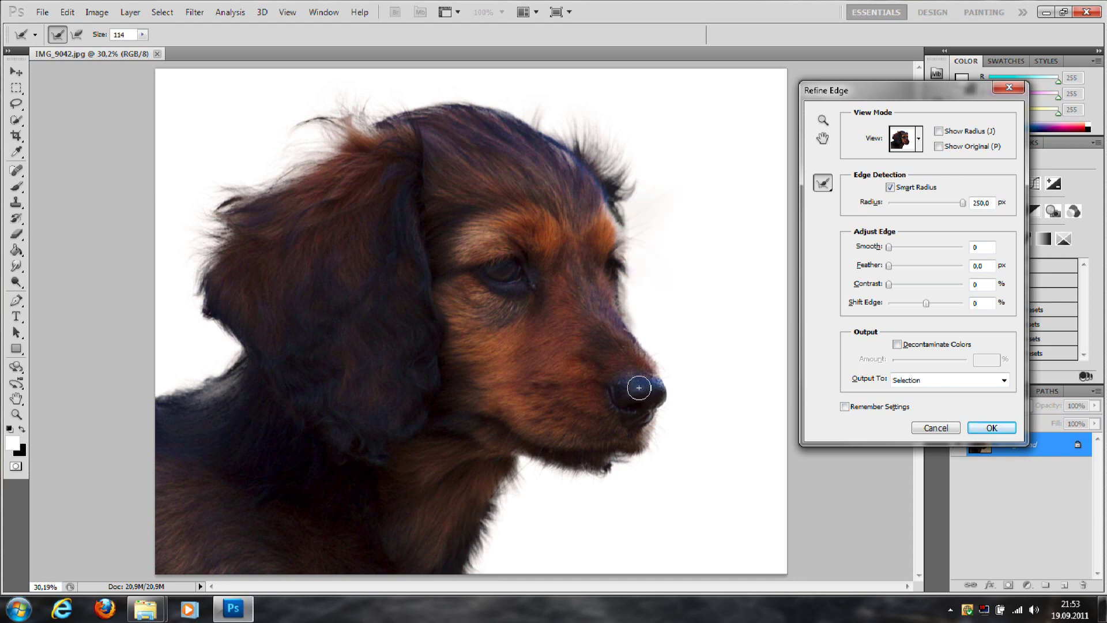
- Paint refinement down the face from eye to nose, along the neck and over the muzzle whiskers
mouse_move(632, 251)
left_mouse_down()
mouse_move(634, 311)
mouse_move(657, 369)
mouse_move(689, 346)
mouse_move(705, 345)
mouse_move(686, 373)
mouse_move(719, 360)
mouse_move(685, 377)
mouse_move(660, 424)
mouse_move(722, 429)
mouse_move(718, 421)
mouse_move(667, 438)
mouse_move(707, 476)
mouse_move(657, 443)
mouse_move(667, 477)
mouse_move(681, 469)
mouse_move(697, 497)
mouse_move(662, 451)
mouse_move(699, 501)
mouse_move(656, 434)
mouse_move(658, 509)
mouse_move(654, 456)
mouse_move(638, 456)
mouse_move(630, 488)
mouse_move(636, 471)
mouse_move(602, 467)
mouse_move(586, 479)
mouse_move(587, 514)
mouse_move(590, 502)
mouse_move(561, 494)
mouse_move(544, 521)
mouse_move(568, 483)
mouse_move(524, 464)
mouse_move(471, 573)
mouse_move(487, 535)
left_mouse_up()
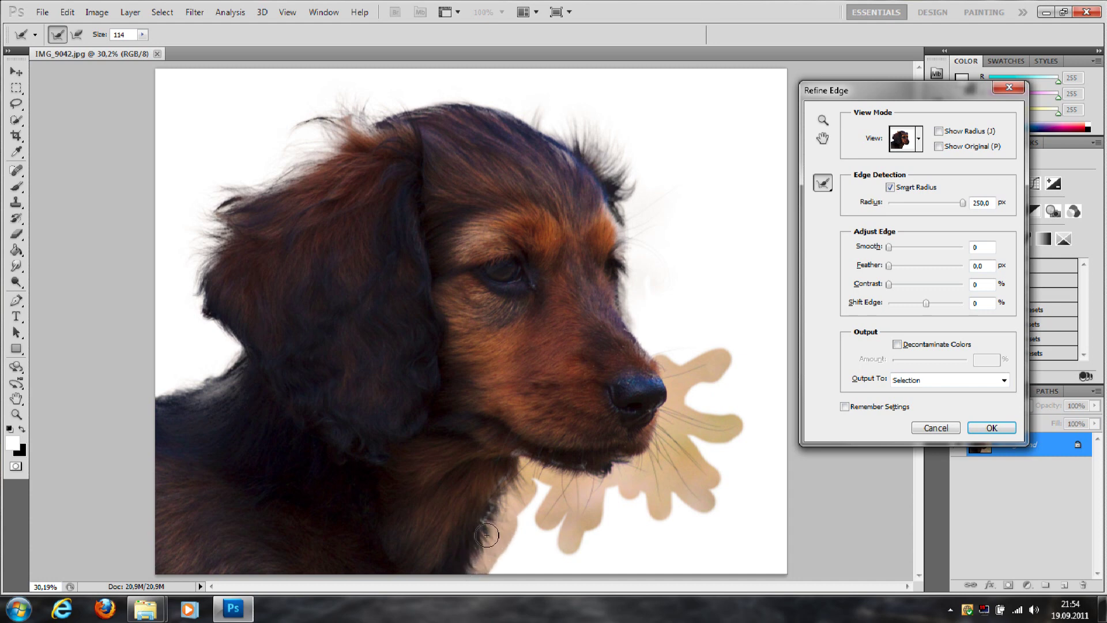
left_click_drag(523, 495, 485, 574)
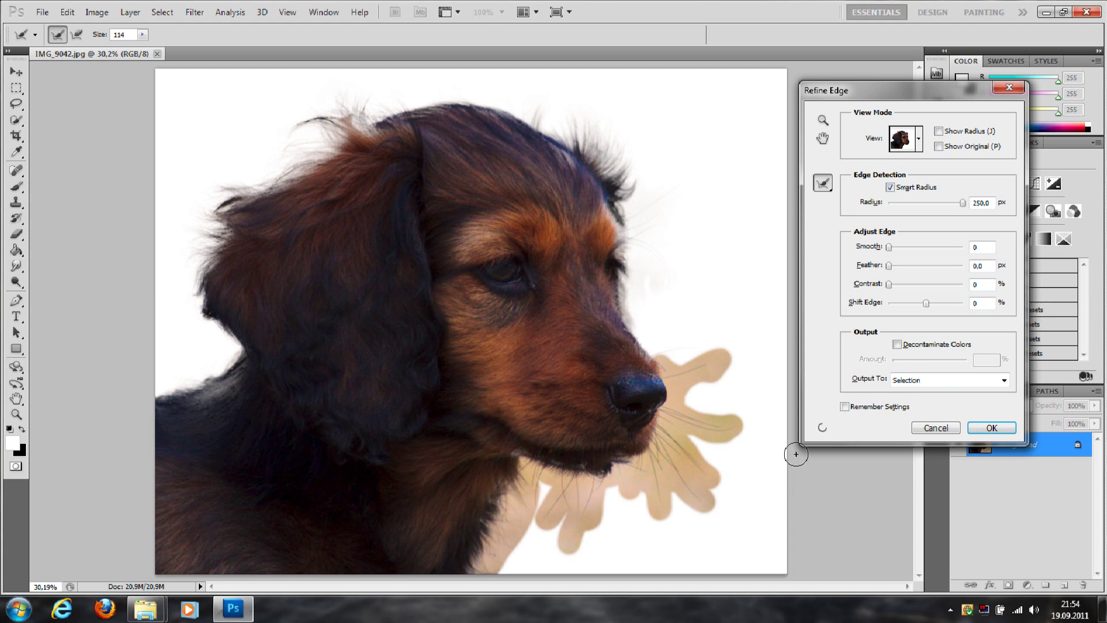
left_click_drag(795, 454, 797, 449)
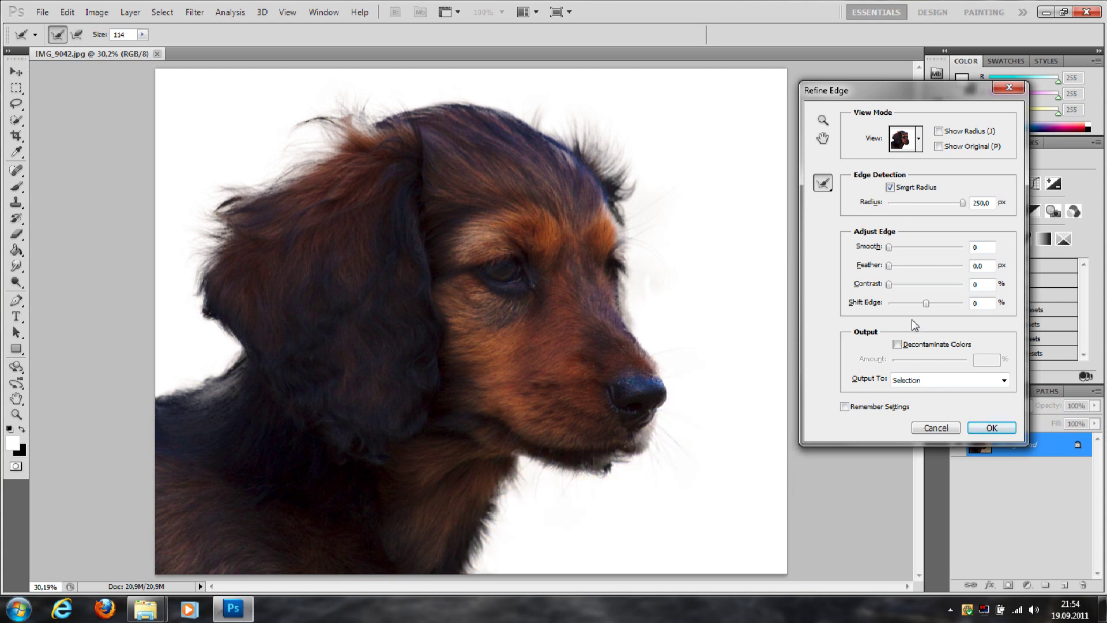
- Output the refined selection as a New Layer with Layer Mask
left_click(929, 385)
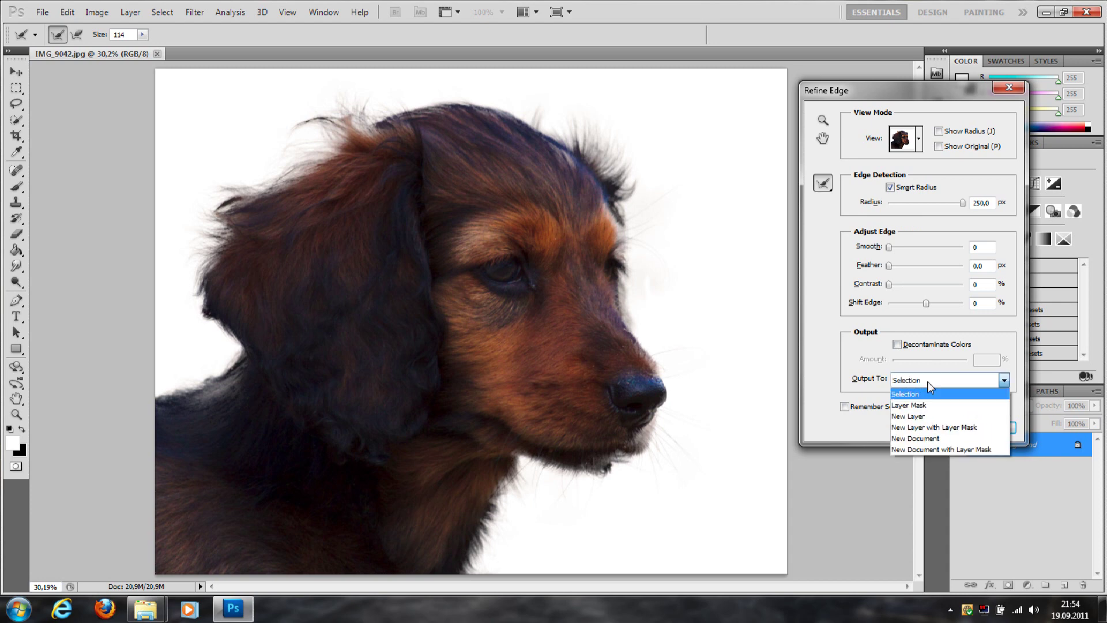
left_click(928, 382)
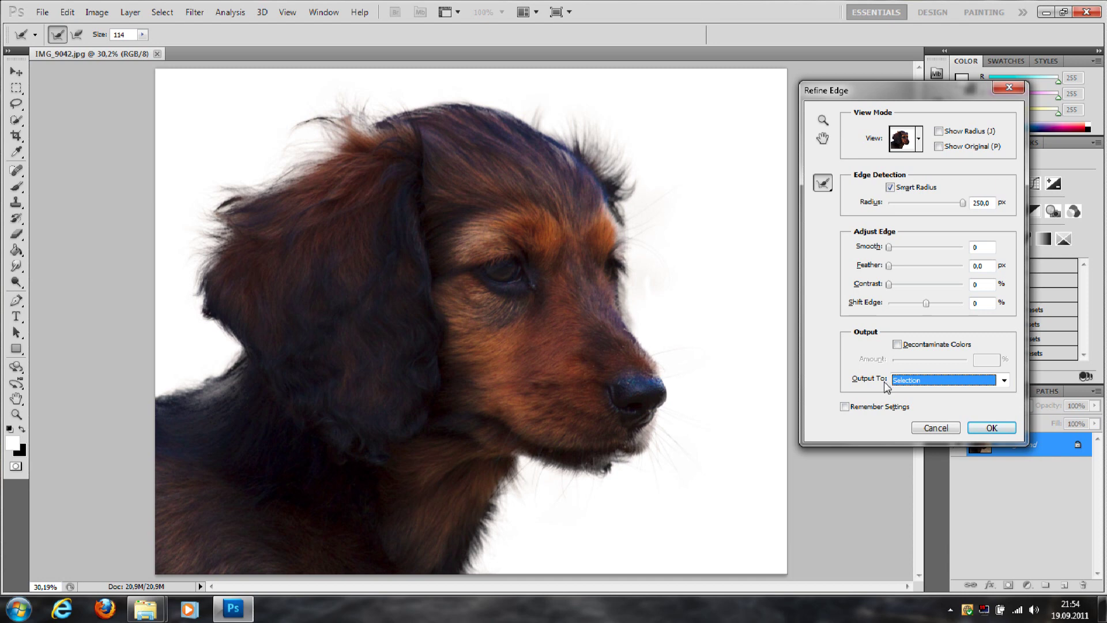
left_click(919, 383)
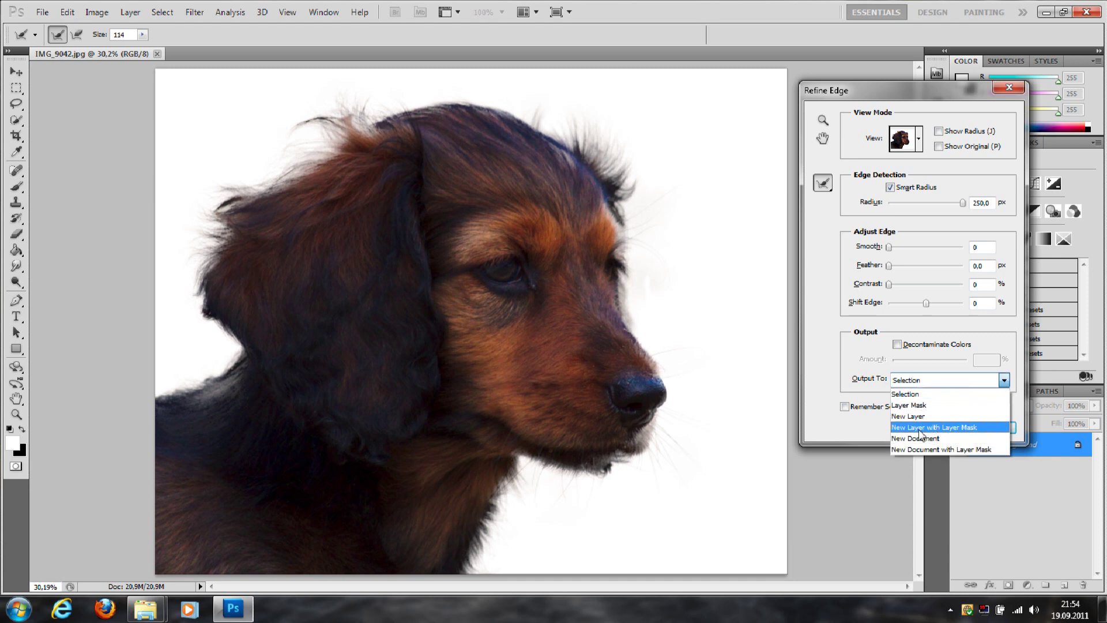
left_click(958, 433)
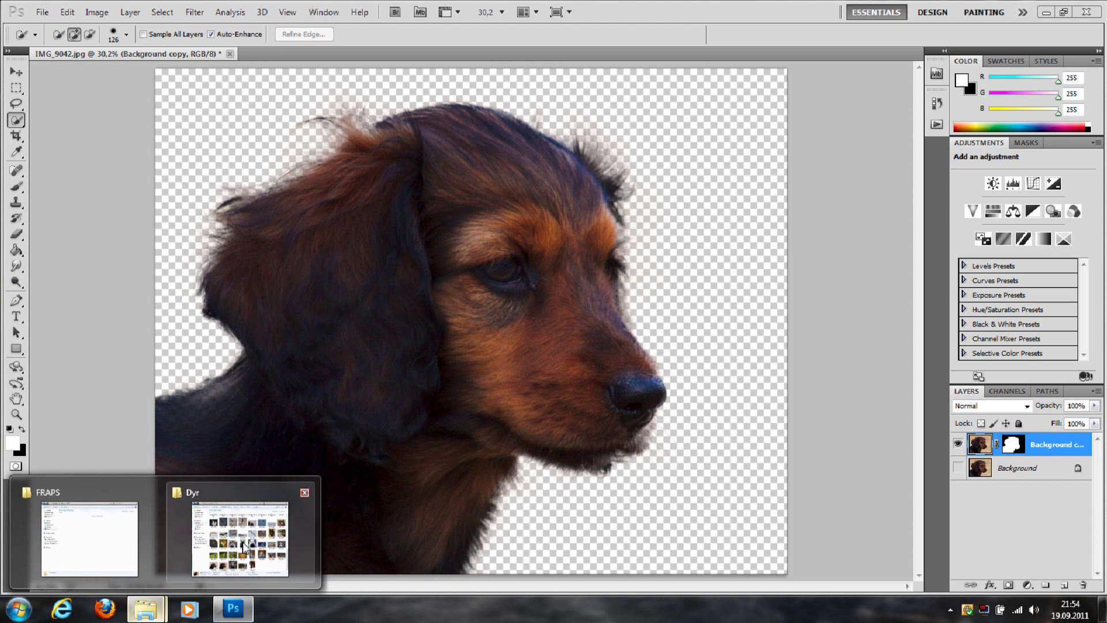
- Open 20100930-IMG_7898_9_7-v2 from the Landskap osv folder in the full-size viewer
mouse_move(146, 609)
left_click(240, 534)
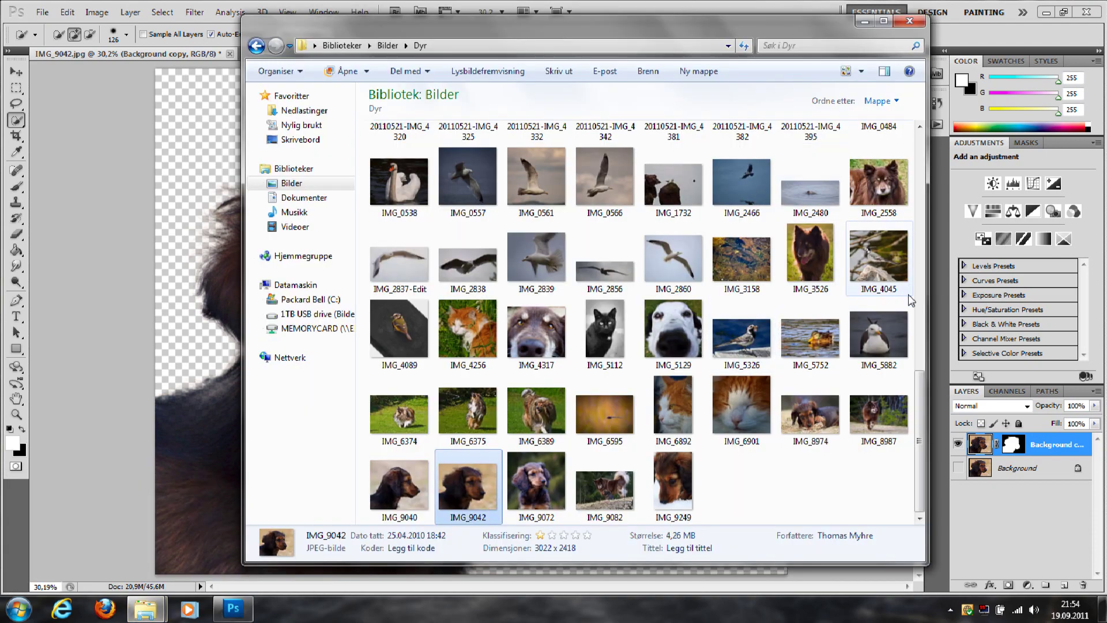
left_click_drag(920, 457, 922, 258)
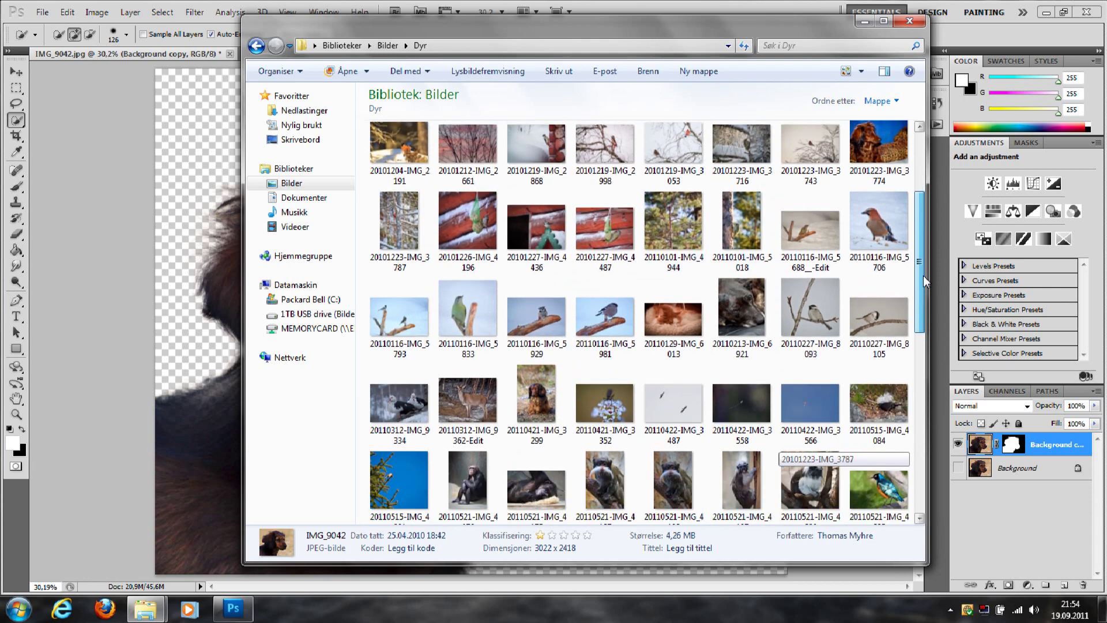
left_click_drag(922, 257, 910, 127)
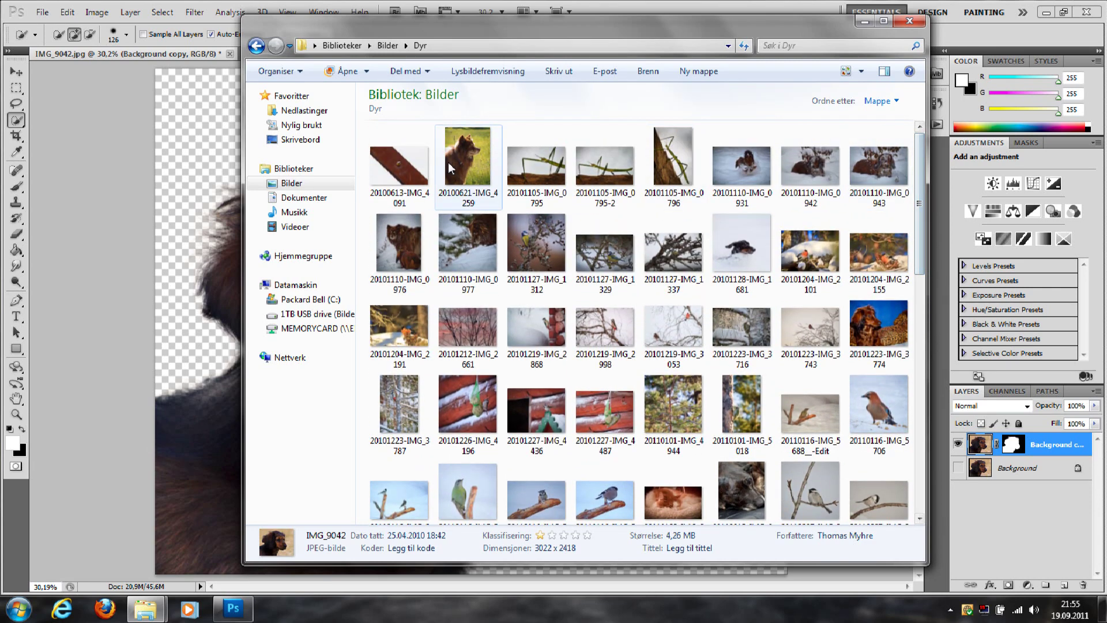
left_click(257, 46)
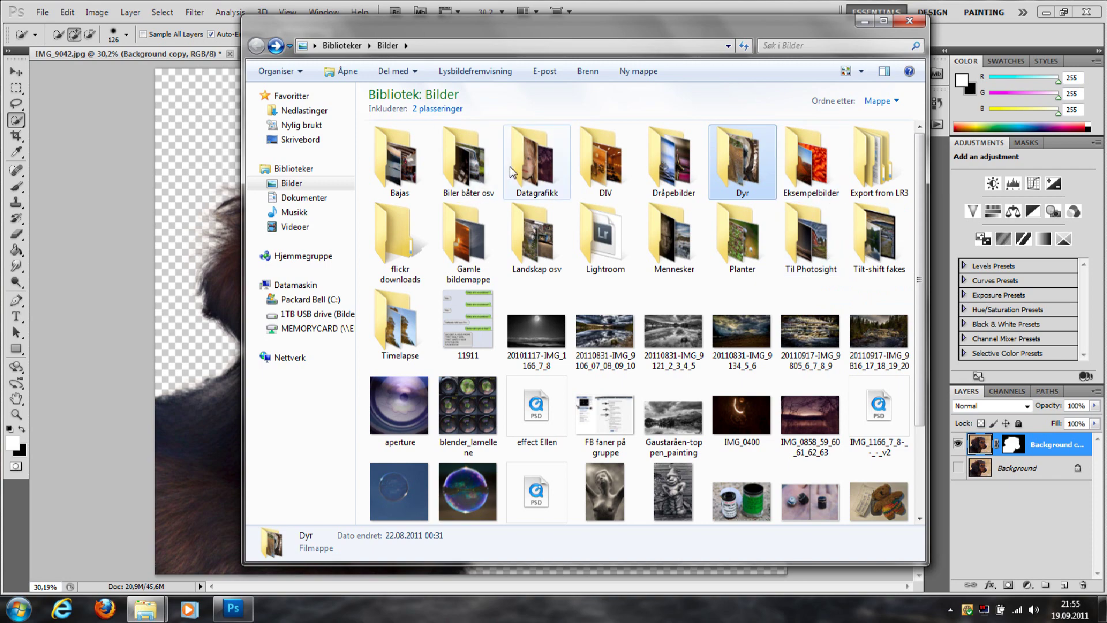
double_click(521, 235)
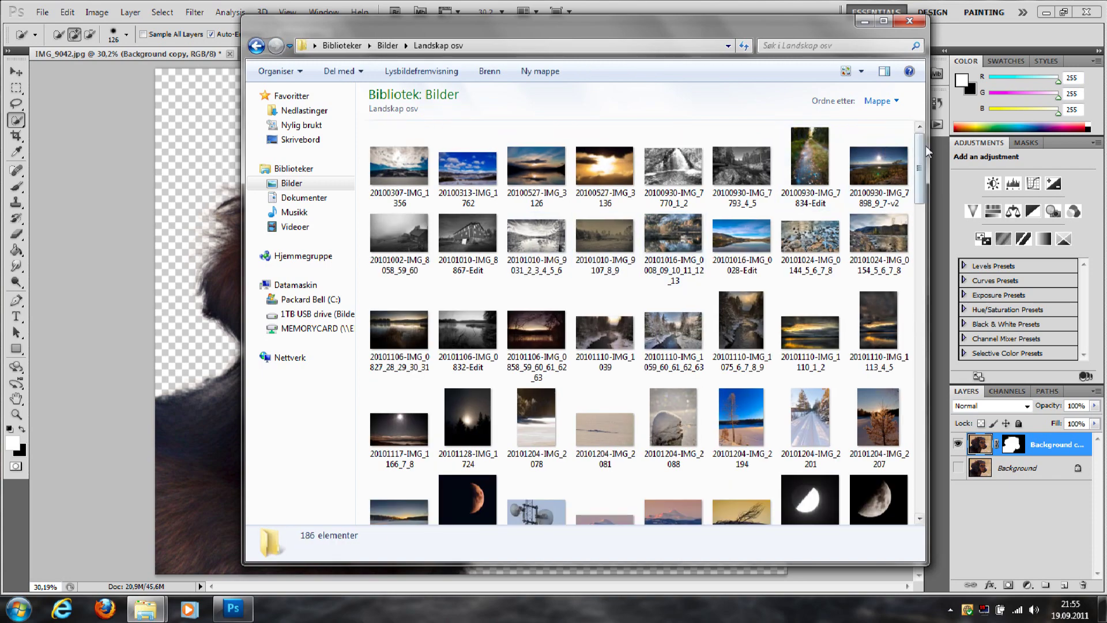
mouse_move(920, 196)
left_mouse_down()
mouse_move(898, 482)
mouse_move(913, 344)
mouse_move(907, 153)
left_mouse_up()
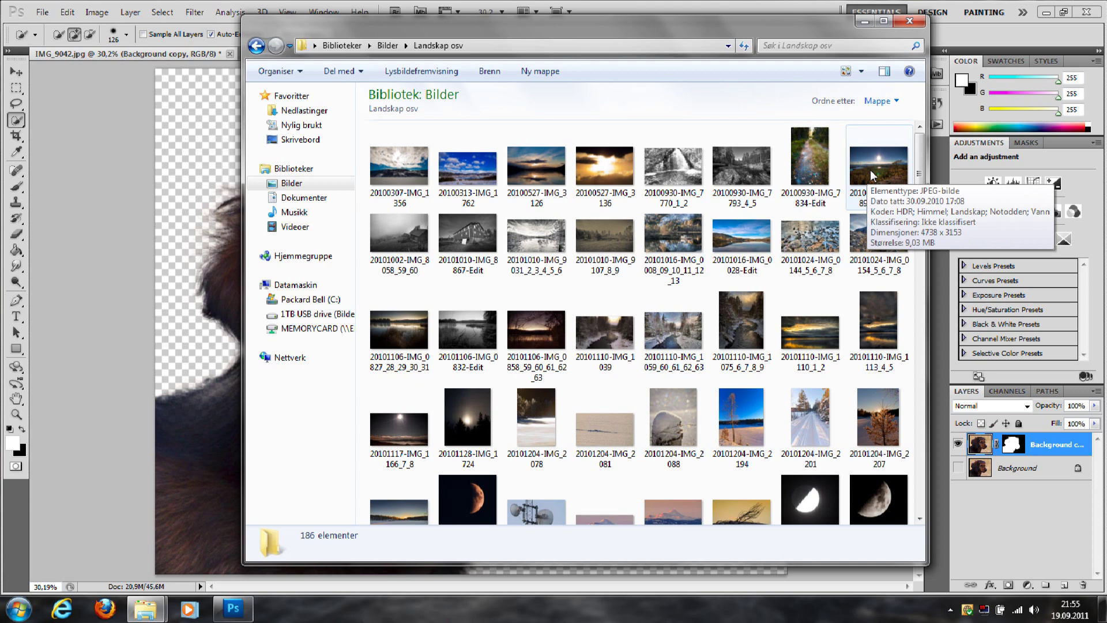
double_click(870, 169)
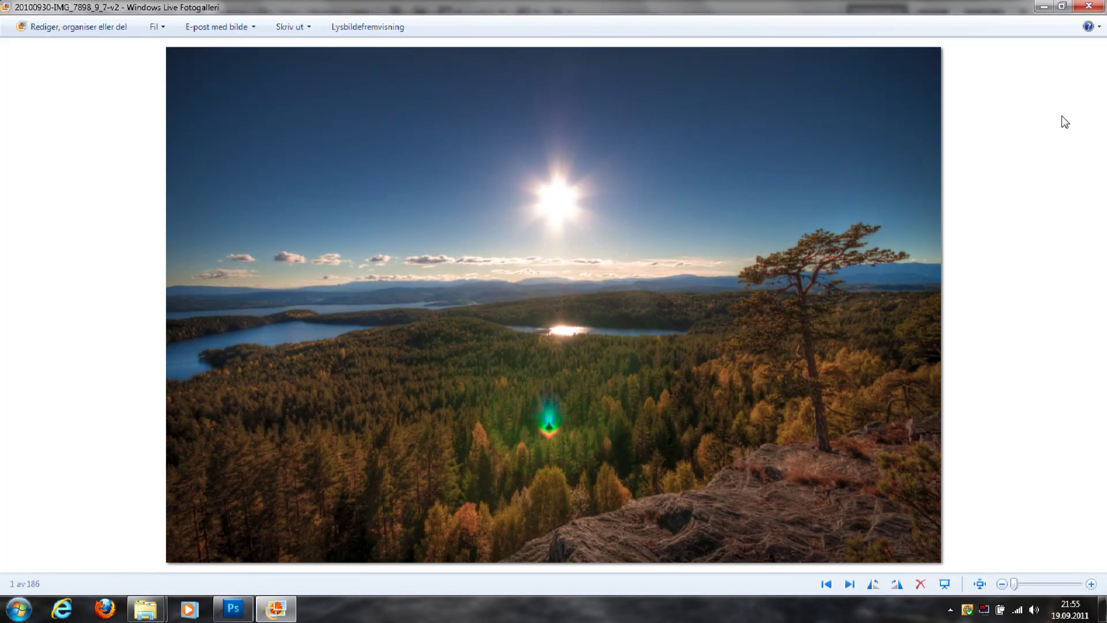
- Close the viewer and open 20100930-IMG_7898_9_7-v2.jpg as a new Photoshop document
left_click(1088, 6)
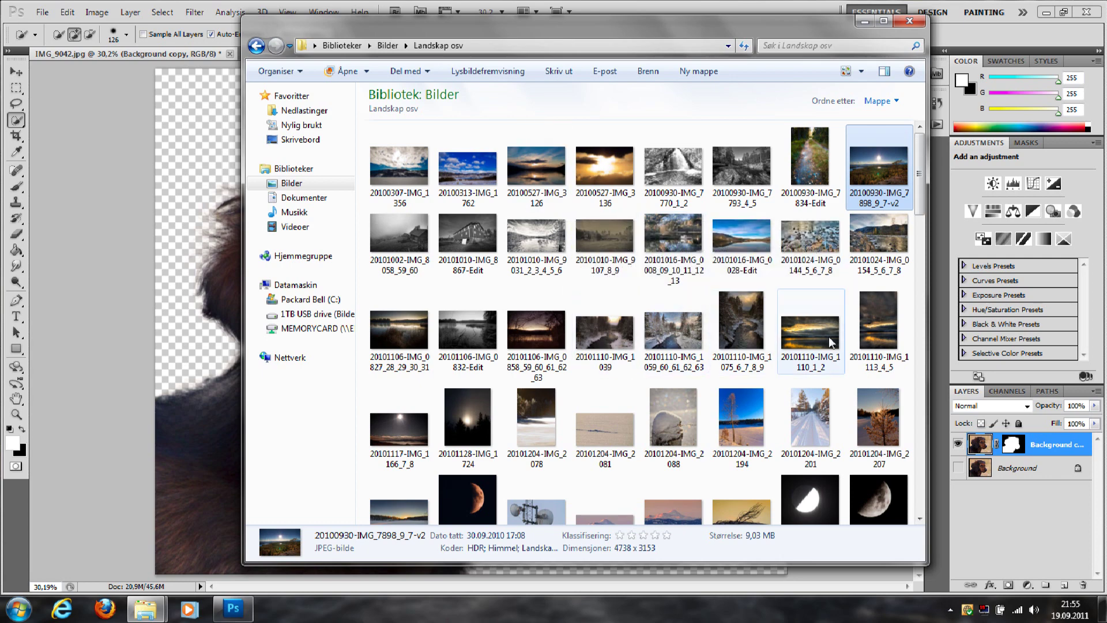
mouse_move(863, 181)
left_mouse_down()
mouse_move(137, 86)
mouse_move(404, 49)
mouse_move(421, 63)
left_mouse_up()
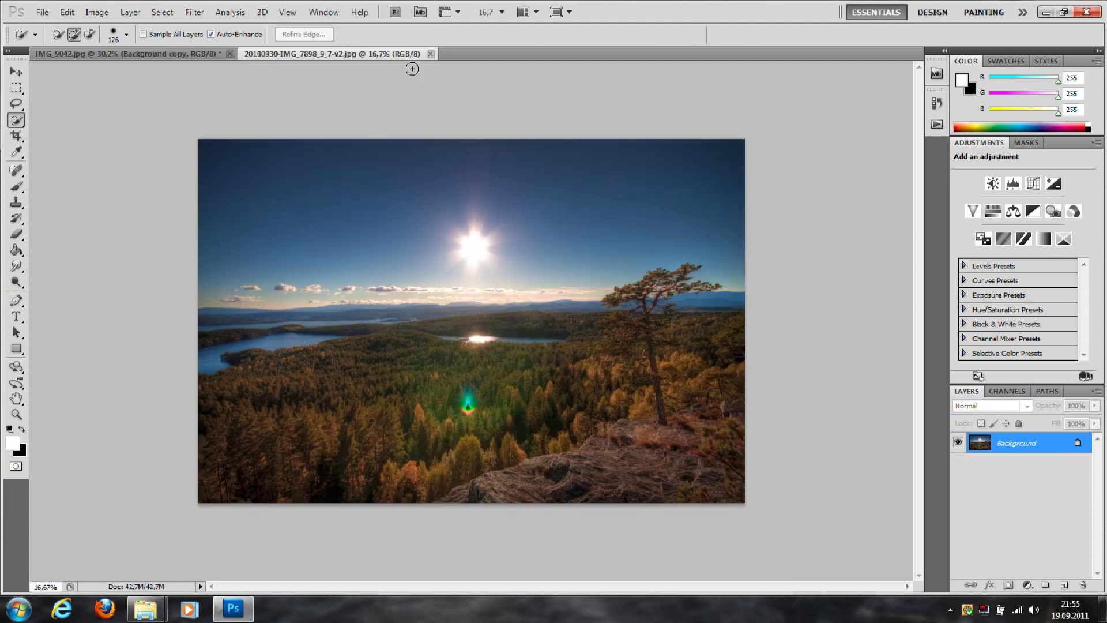
- Move the landscape into the puppy document as Layer 1, showing the tree, below Background copy
left_click(16, 71)
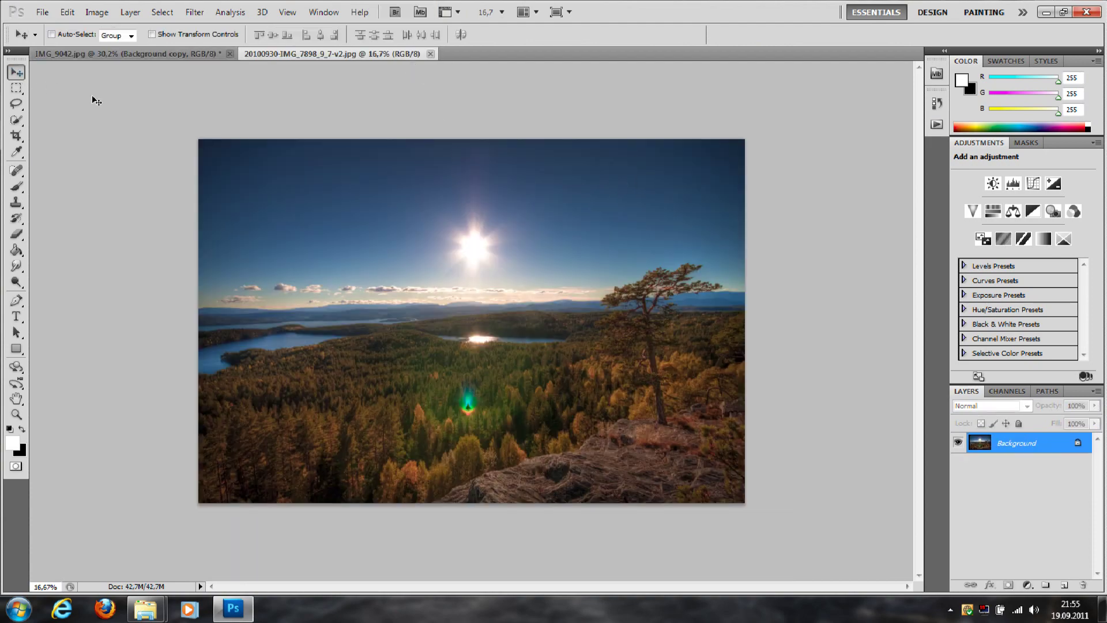
left_click_drag(181, 55, 303, 141)
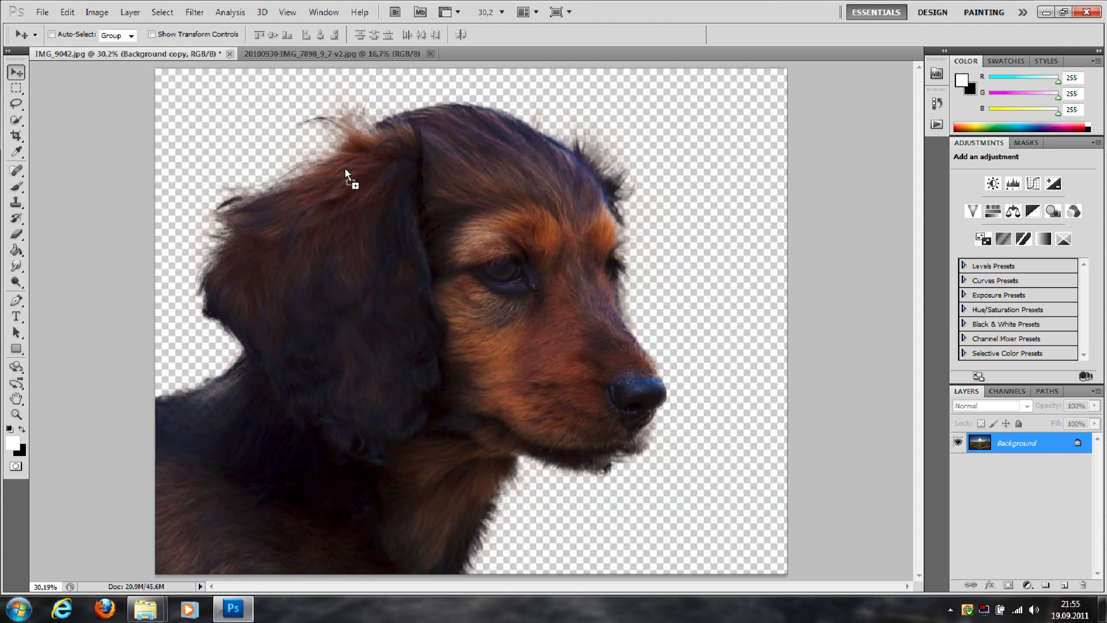
left_click_drag(429, 228, 438, 236)
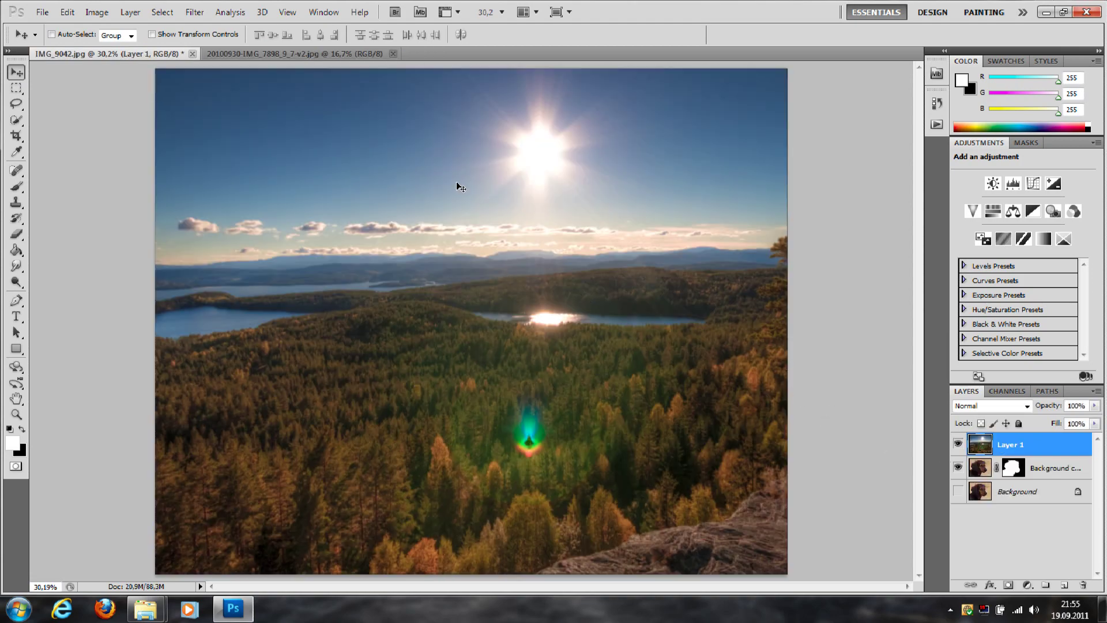
mouse_move(651, 189)
left_mouse_down()
mouse_move(664, 259)
mouse_move(312, 173)
mouse_move(331, 111)
mouse_move(432, 139)
mouse_move(428, 157)
mouse_move(404, 169)
mouse_move(389, 159)
mouse_move(420, 155)
left_mouse_up()
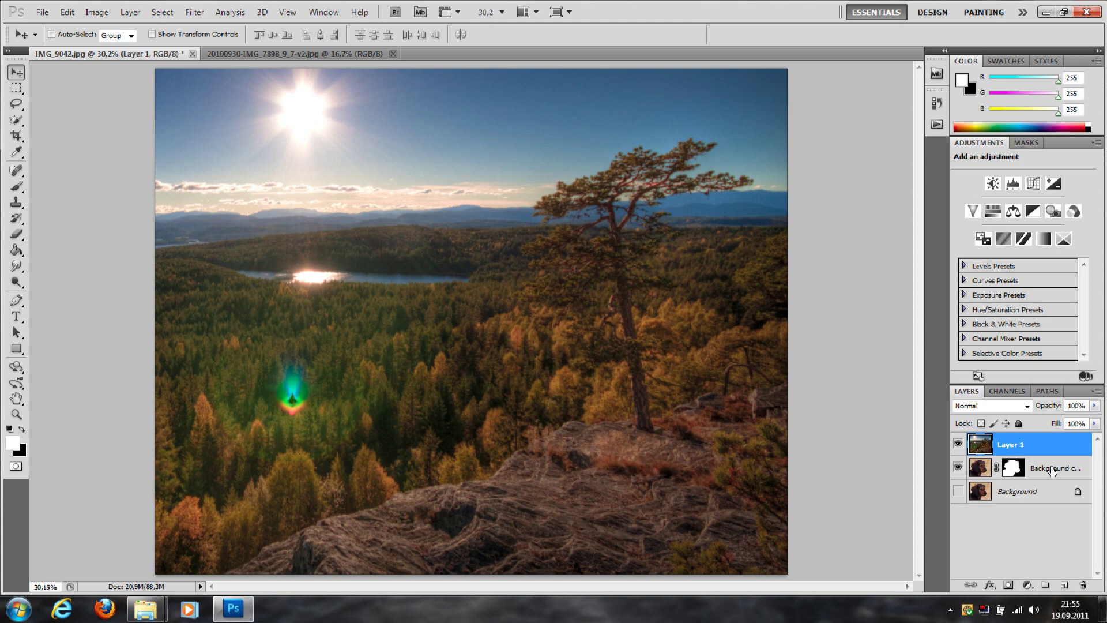
left_click_drag(998, 444, 1006, 476)
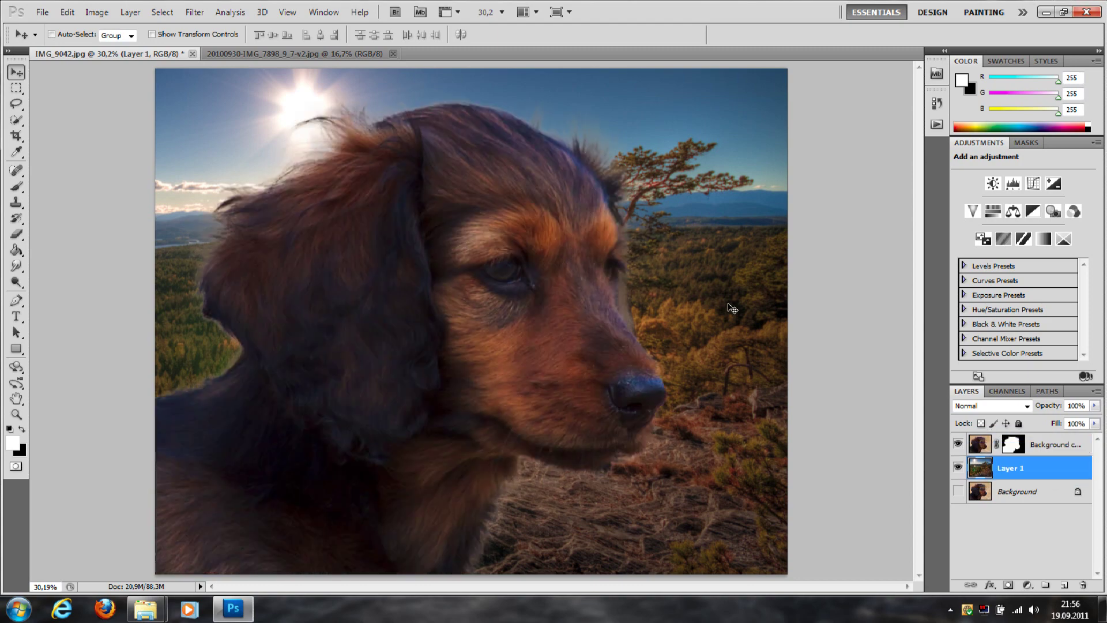
- Move the landscape so the sun sits just right of the puppy's head, then select the puppy layer
mouse_move(726, 306)
left_mouse_down()
mouse_move(948, 295)
mouse_move(838, 277)
mouse_move(925, 268)
mouse_move(611, 256)
mouse_move(882, 264)
mouse_move(843, 265)
mouse_move(821, 227)
mouse_move(834, 414)
mouse_move(831, 374)
mouse_move(773, 443)
mouse_move(885, 469)
mouse_move(877, 437)
mouse_move(857, 441)
mouse_move(811, 302)
mouse_move(842, 388)
mouse_move(943, 422)
mouse_move(891, 361)
left_mouse_up()
mouse_move(396, 153)
left_mouse_down()
mouse_move(634, 278)
mouse_move(575, 254)
mouse_move(590, 308)
mouse_move(591, 284)
left_mouse_up()
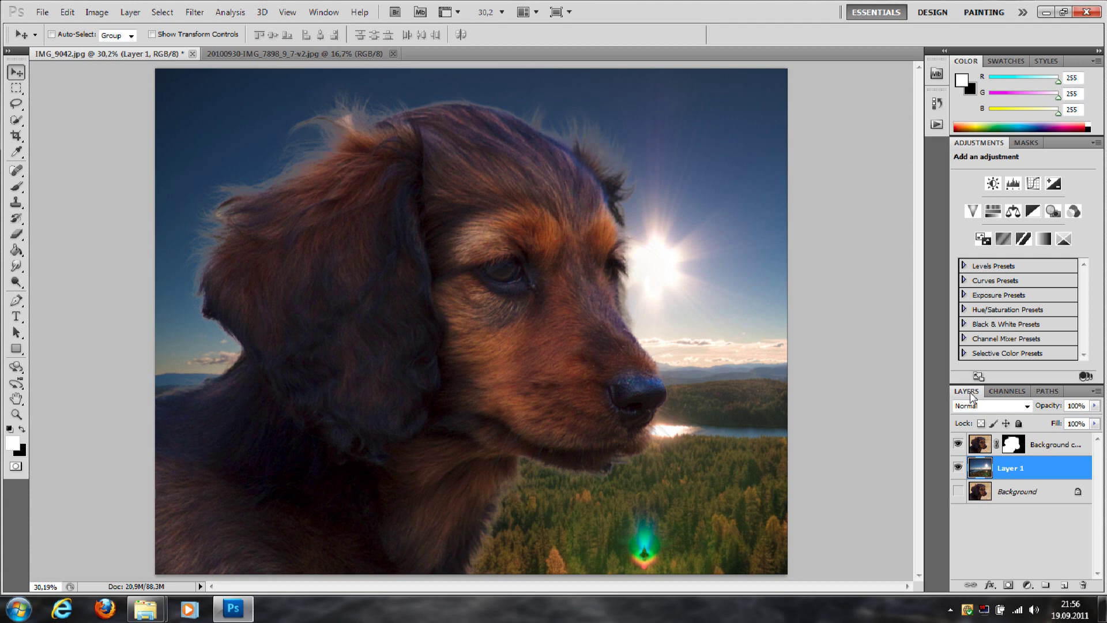
left_click(987, 447)
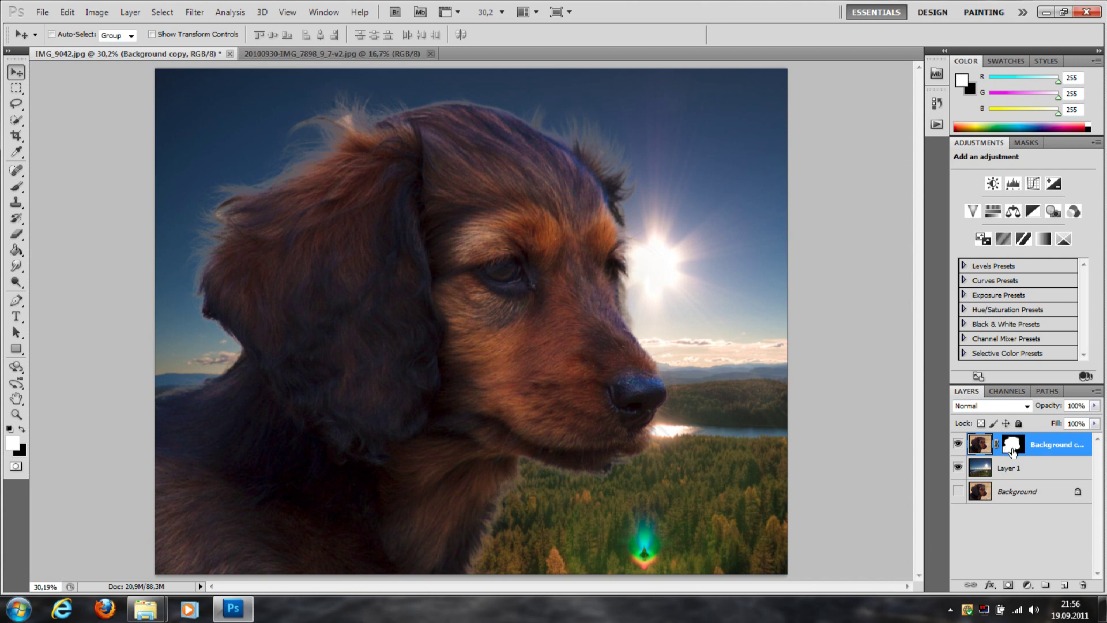
- Nudge the Background copy puppy pixels slightly right and up over the landscape
left_click(1013, 444)
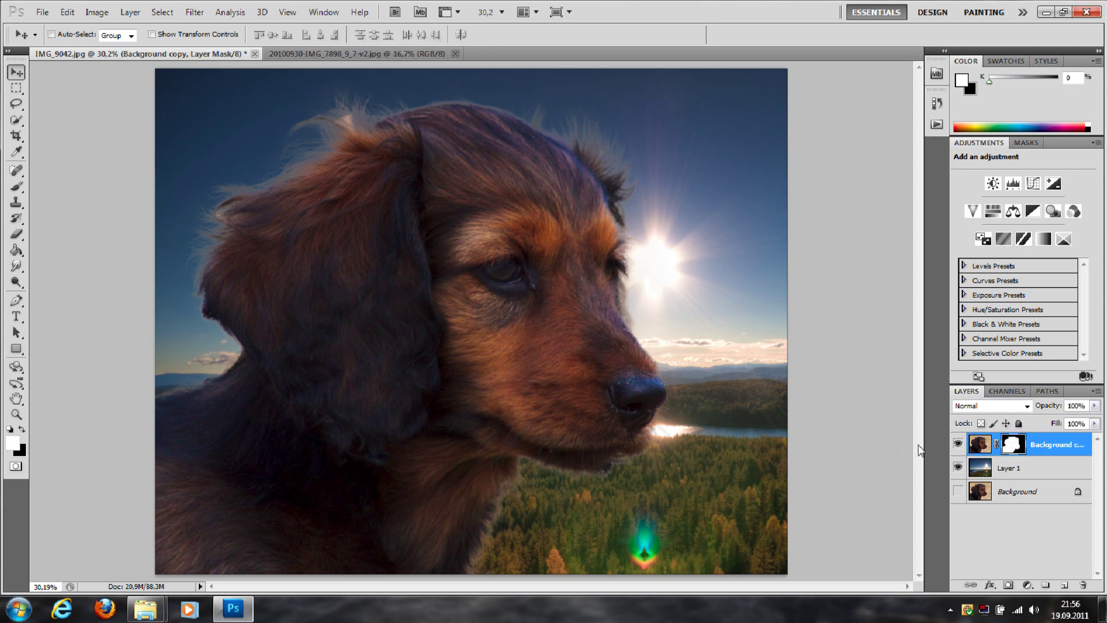
left_click(978, 444)
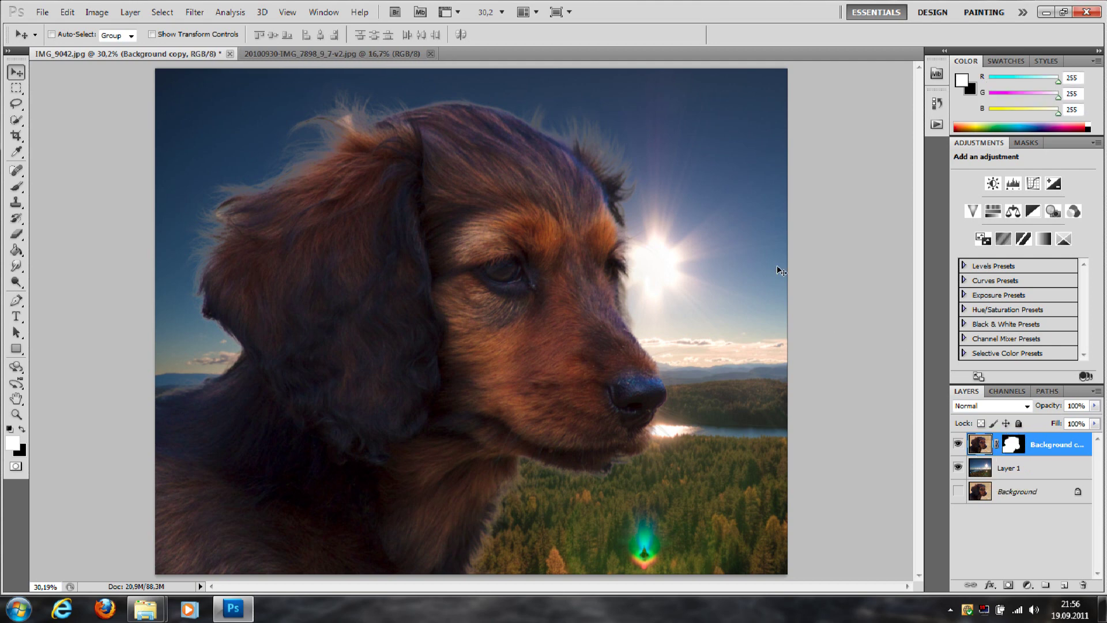
mouse_move(746, 270)
left_mouse_down()
mouse_move(831, 337)
mouse_move(747, 353)
left_mouse_up()
left_click_drag(525, 329, 525, 320)
- Make the original Background layer active and hide the landscape Layer 1
left_click(985, 497)
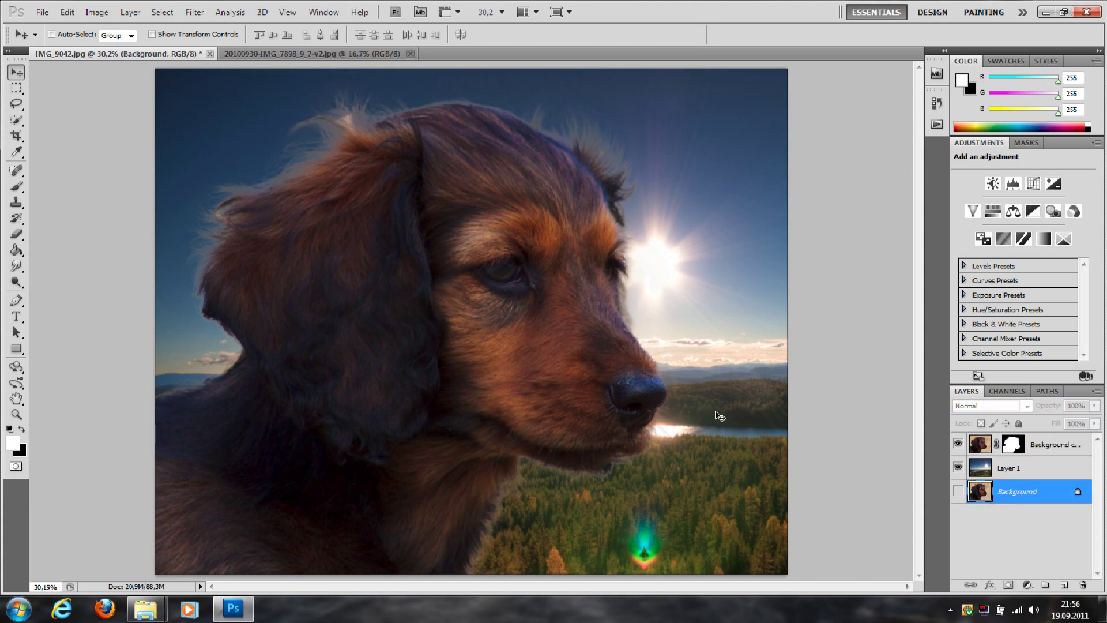
left_click(958, 467)
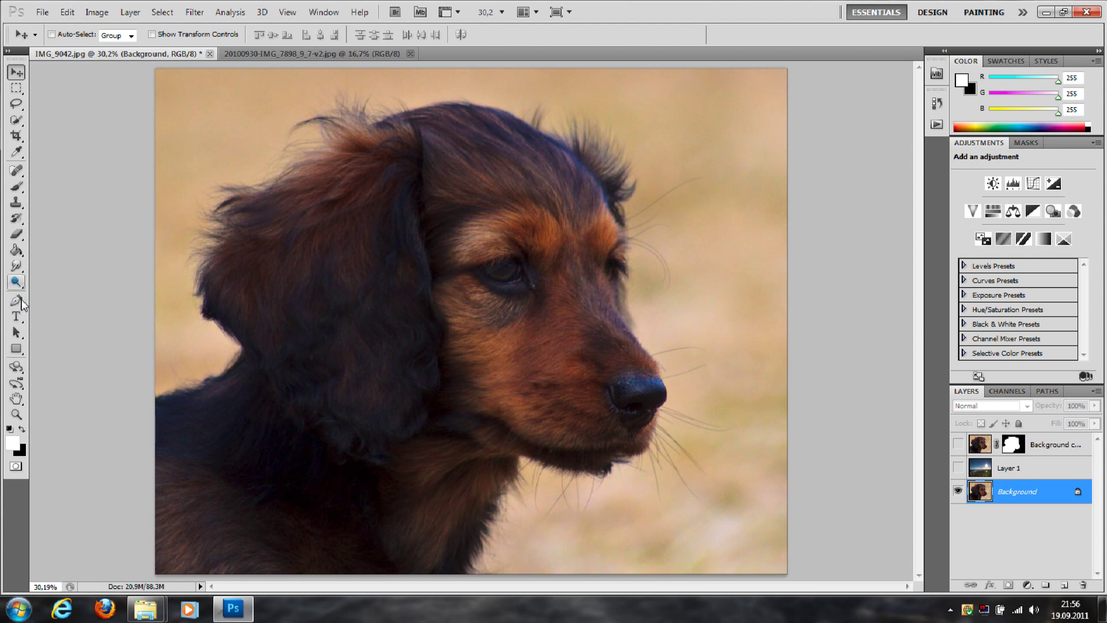
left_click(20, 187)
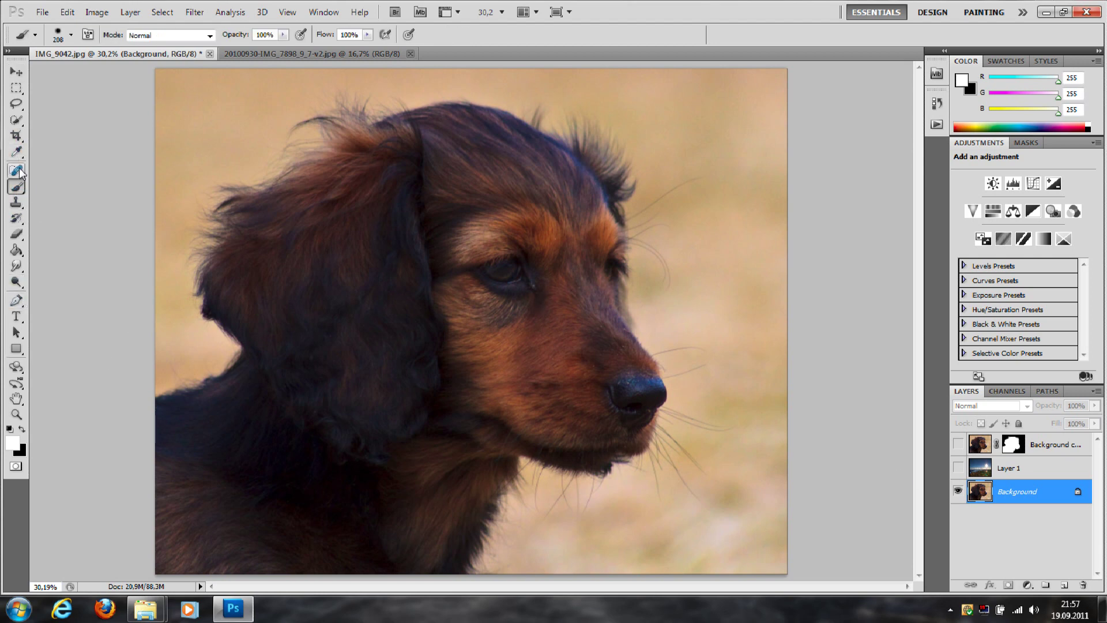
- Quick-select the puppy, try Refine Edge with radius 250 and 100% decontamination, then cancel
left_click(16, 120)
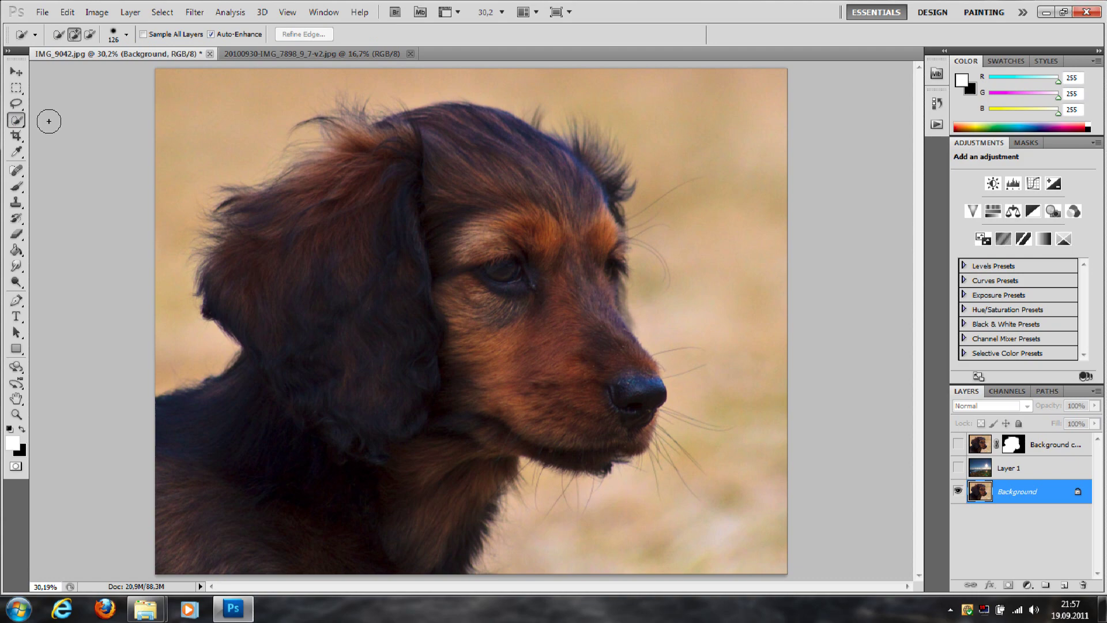
left_click_drag(220, 511, 507, 299)
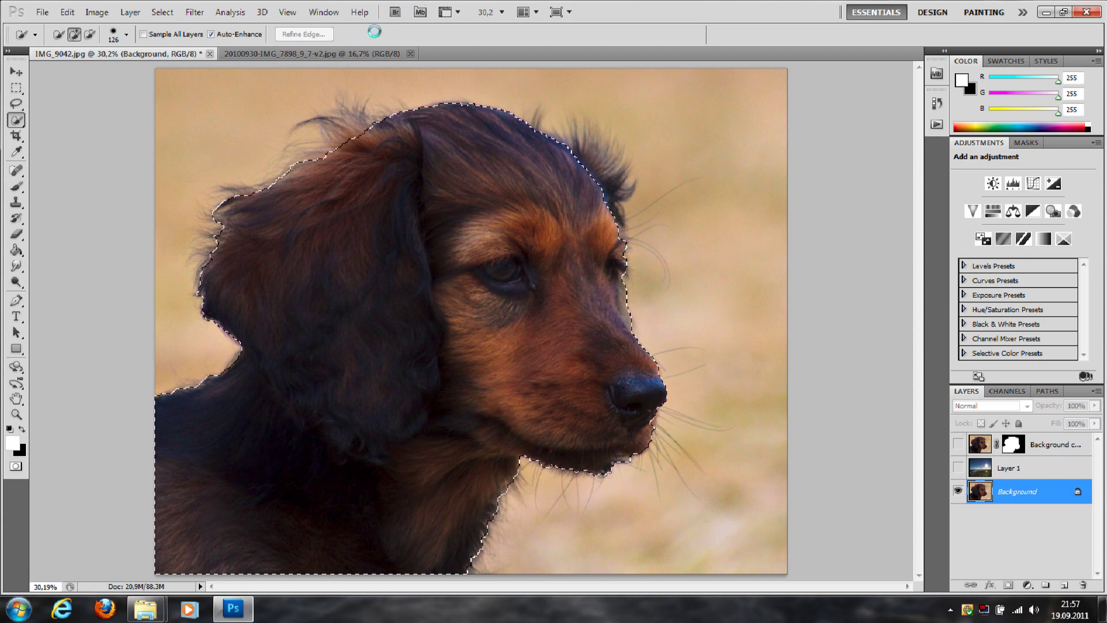
left_click(304, 34)
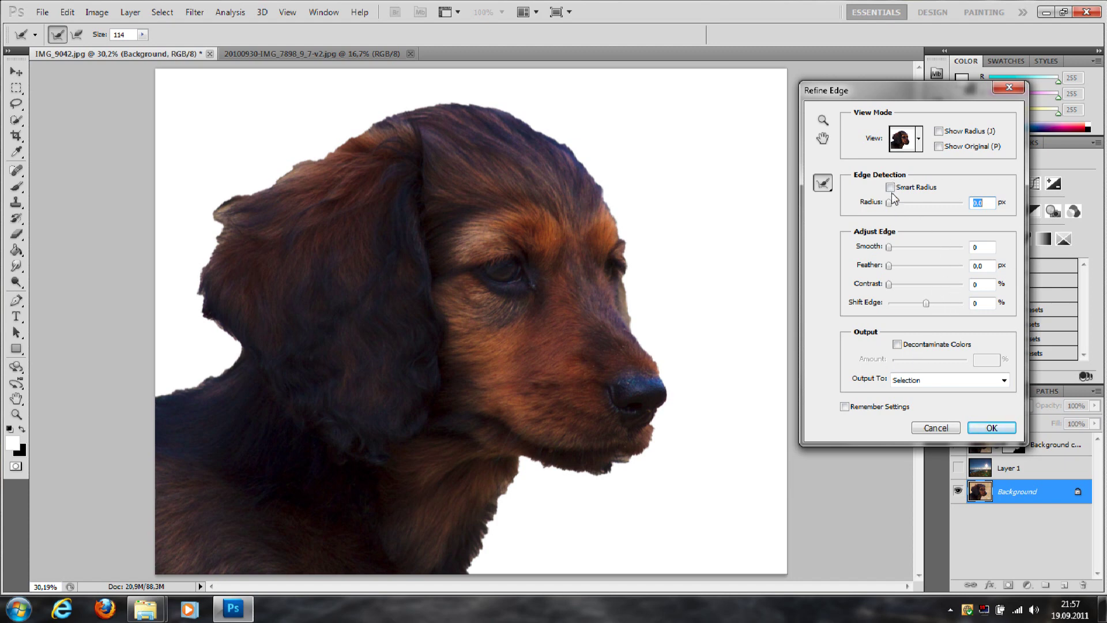
left_click_drag(888, 203, 1000, 234)
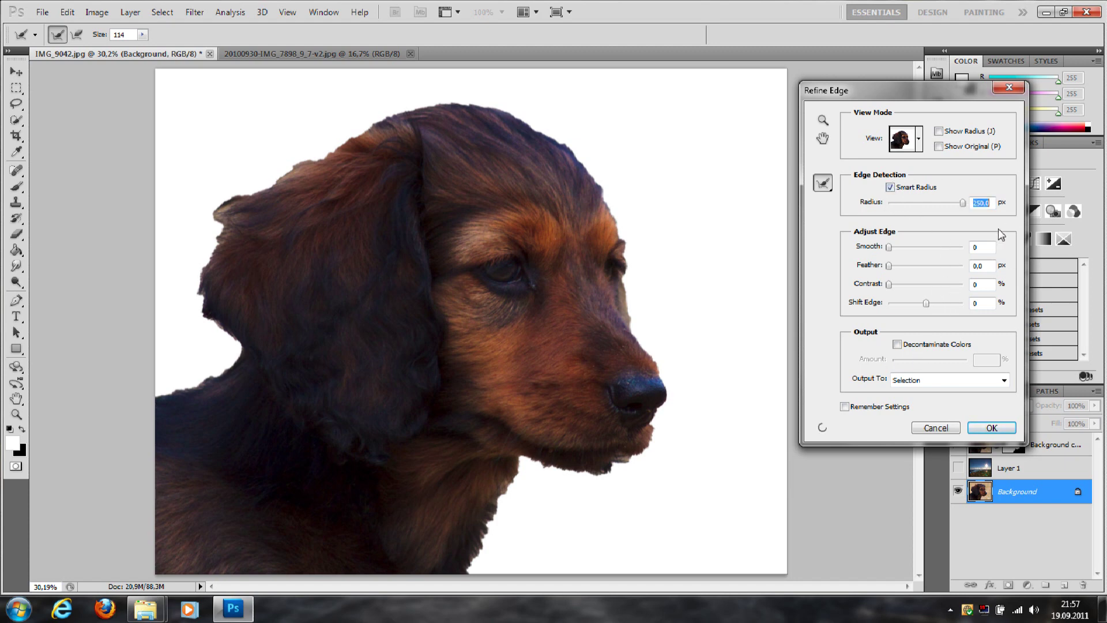
left_click(897, 344)
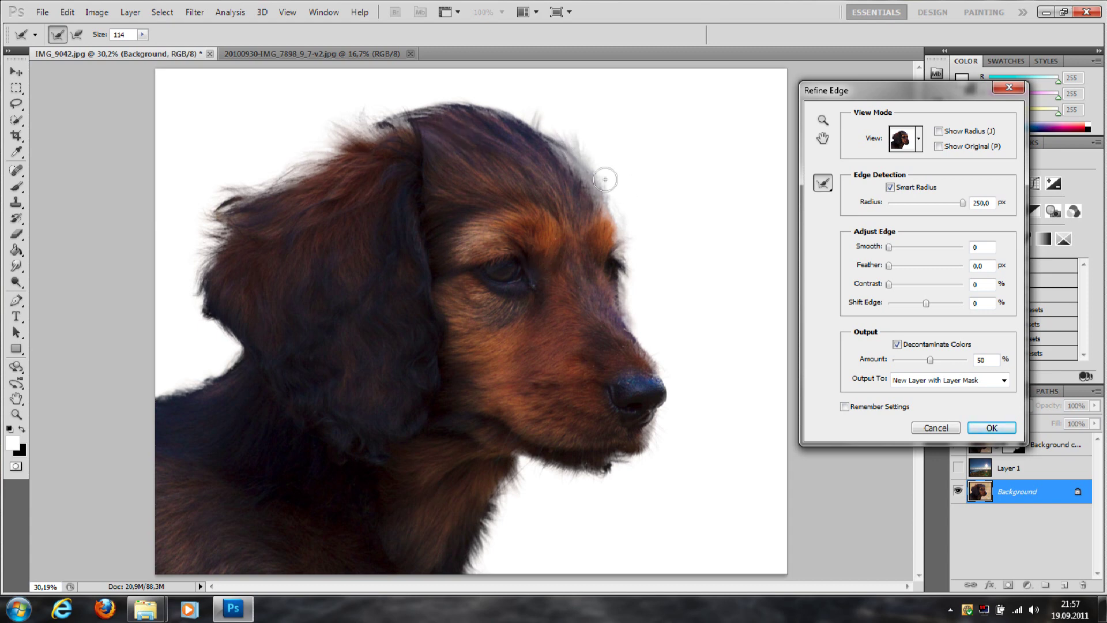
mouse_move(934, 368)
left_mouse_down()
mouse_move(980, 369)
mouse_move(889, 372)
mouse_move(1016, 369)
left_mouse_up()
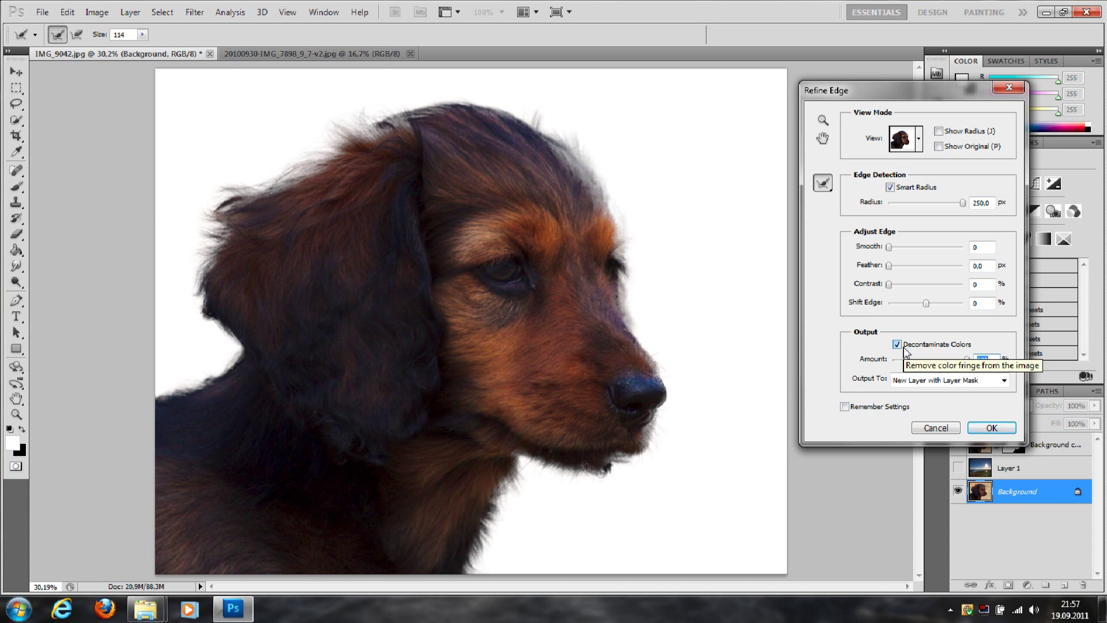
left_click(943, 429)
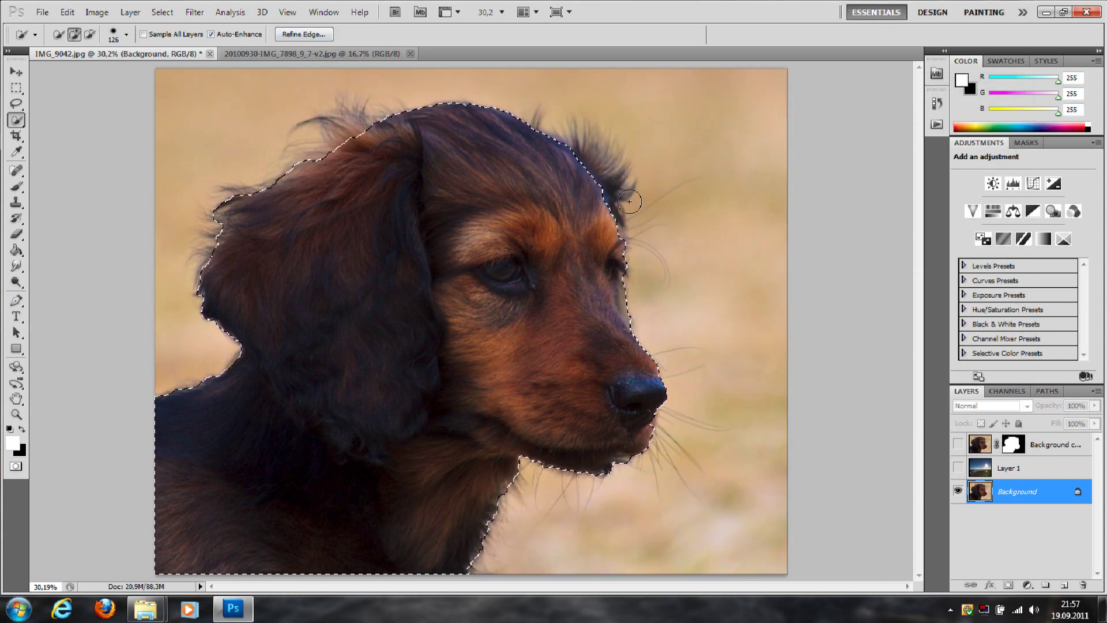
- Hide the original Background and show the landscape and masked puppy layers
left_click(957, 490)
left_click(958, 467)
left_click(957, 443)
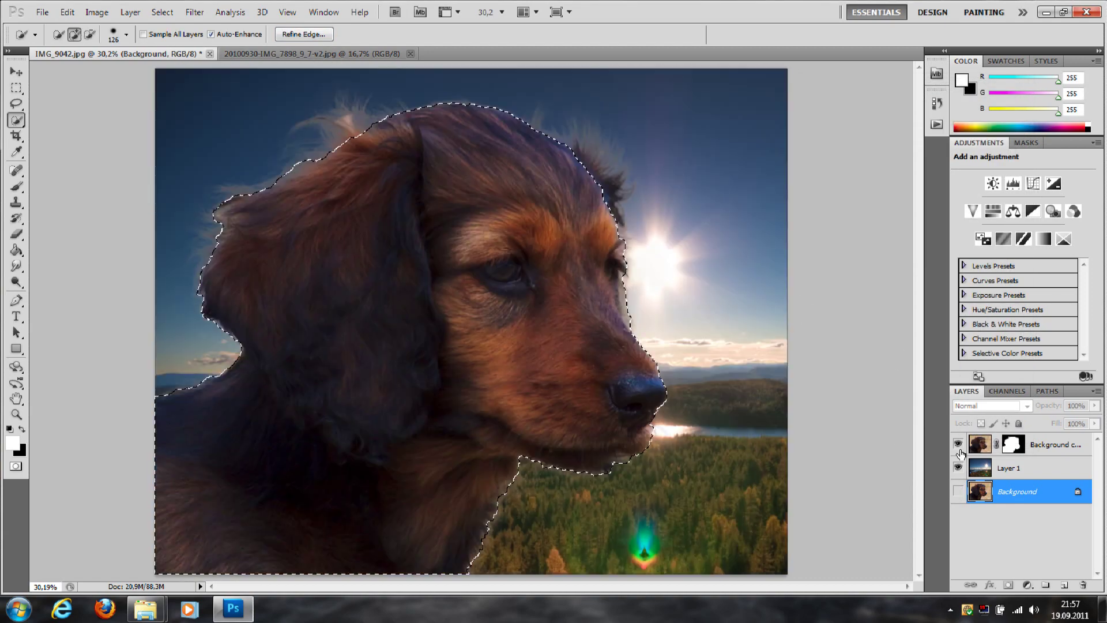
left_click(1017, 449)
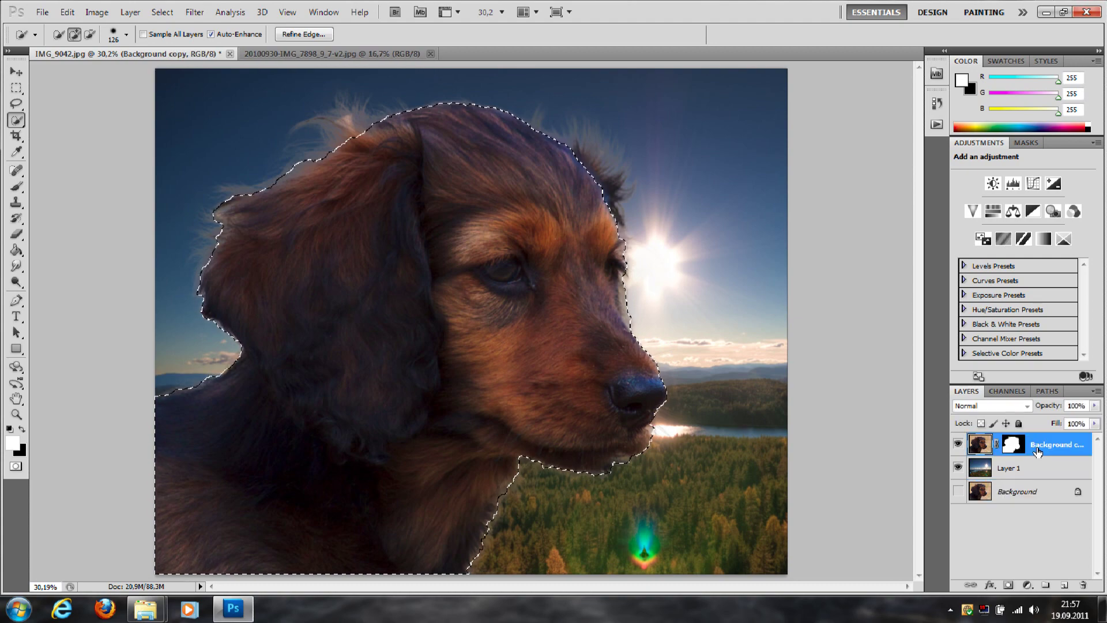
- Deselect the puppy outline and make landscape Layer 1 the working layer
left_click(130, 12)
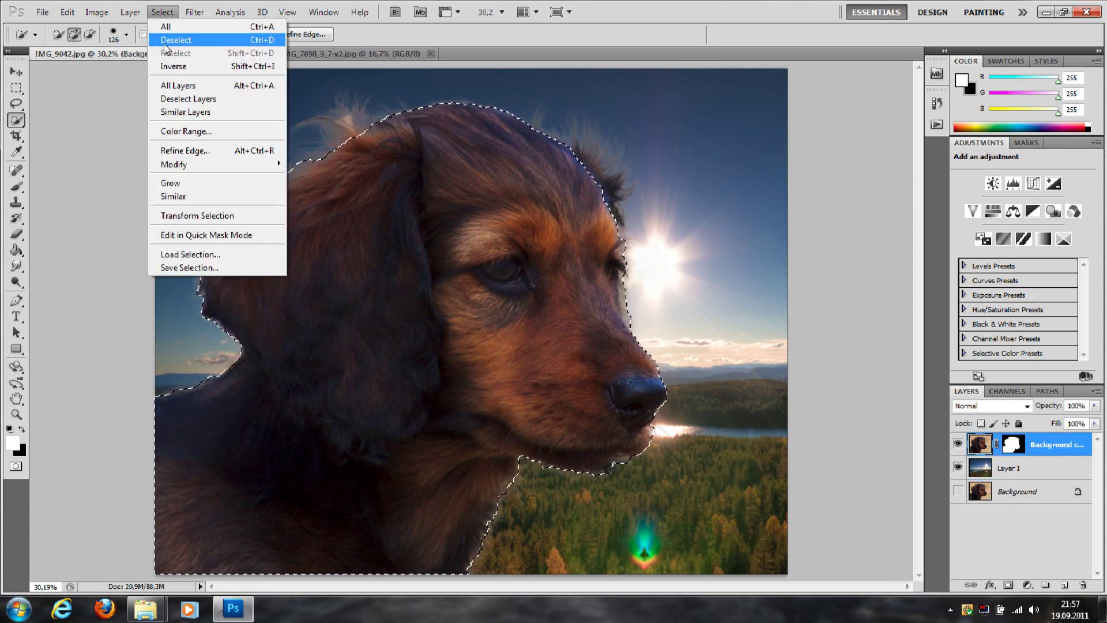
left_click(173, 40)
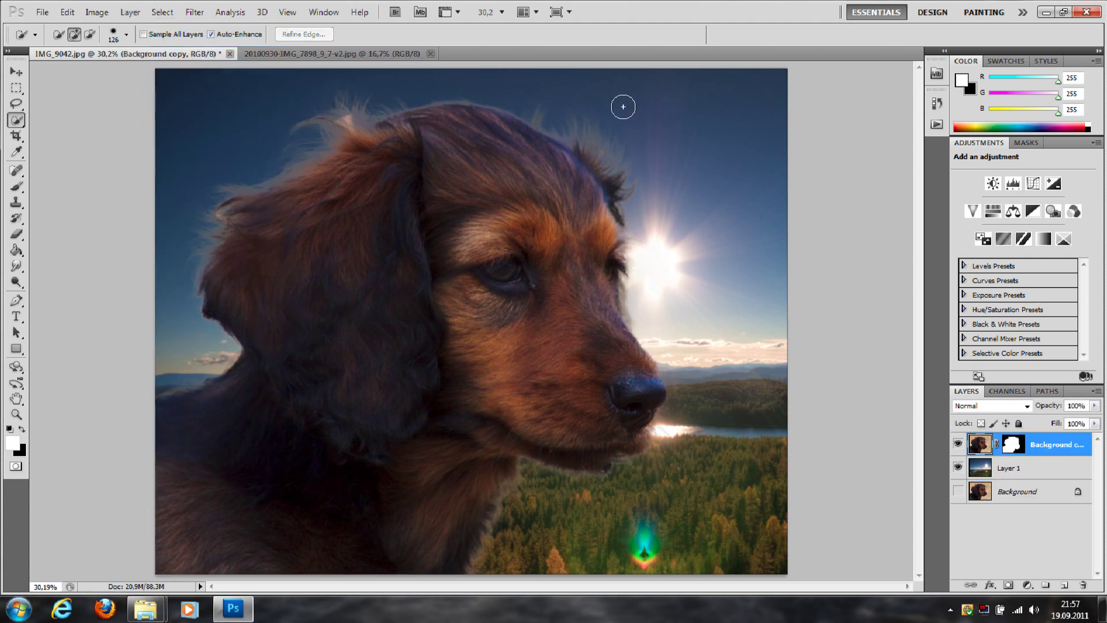
left_click(1002, 465)
- With the Move tool, drag the landscape through several positions behind the puppy
key("v")
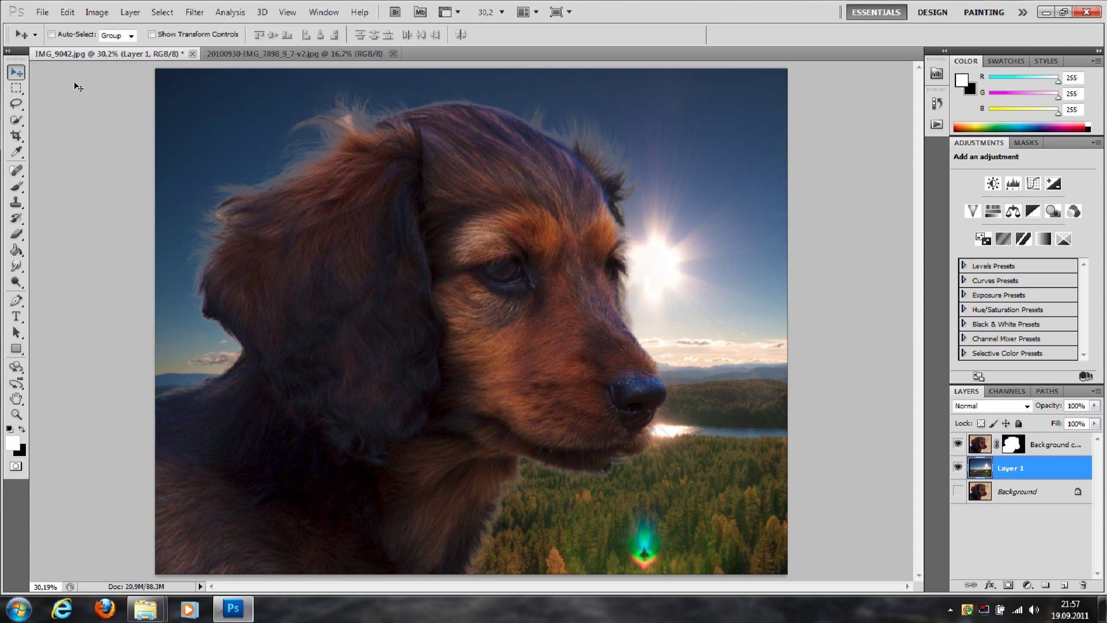
mouse_move(691, 391)
left_mouse_down()
mouse_move(613, 244)
mouse_move(345, 252)
mouse_move(406, 250)
left_mouse_up()
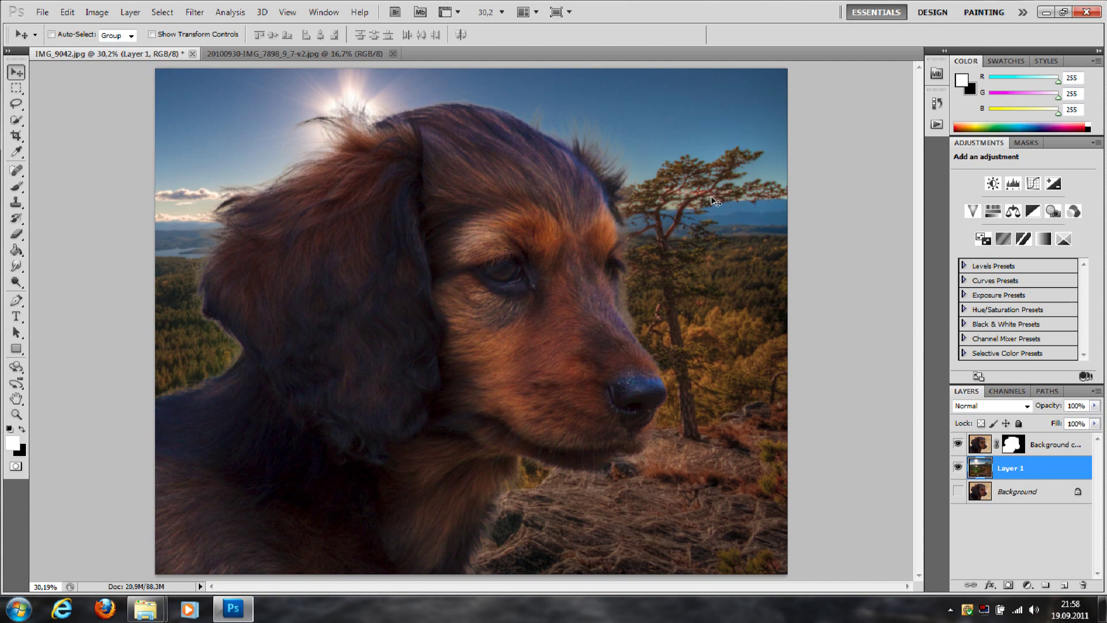
left_click_drag(713, 200, 599, 480)
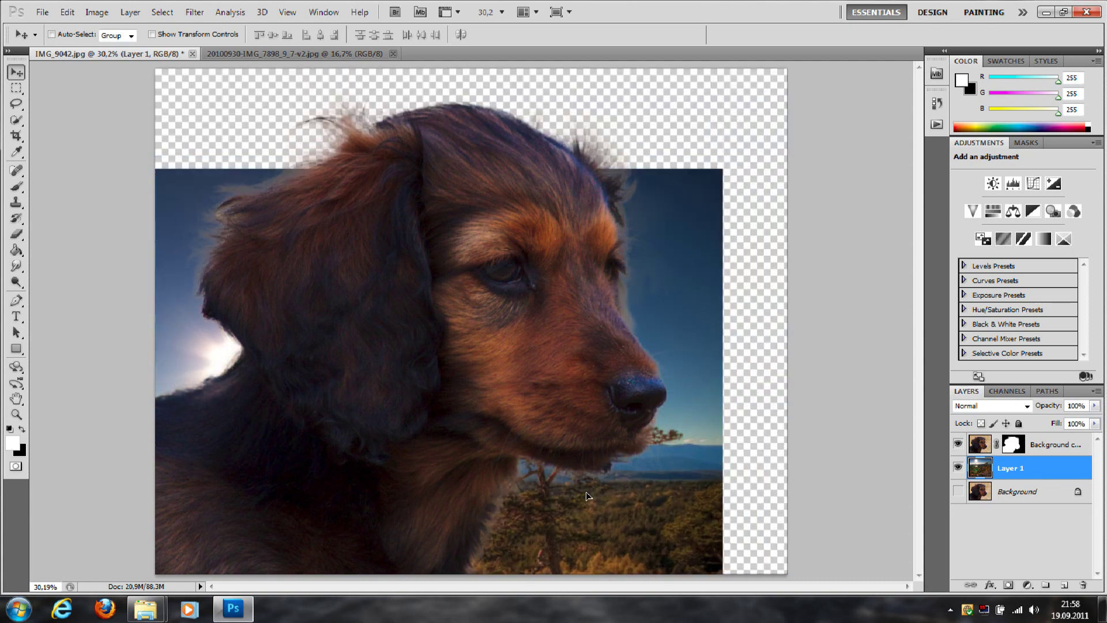
left_click_drag(599, 481, 529, 491)
mouse_move(609, 448)
left_mouse_down()
mouse_move(654, 556)
mouse_move(616, 498)
left_mouse_up()
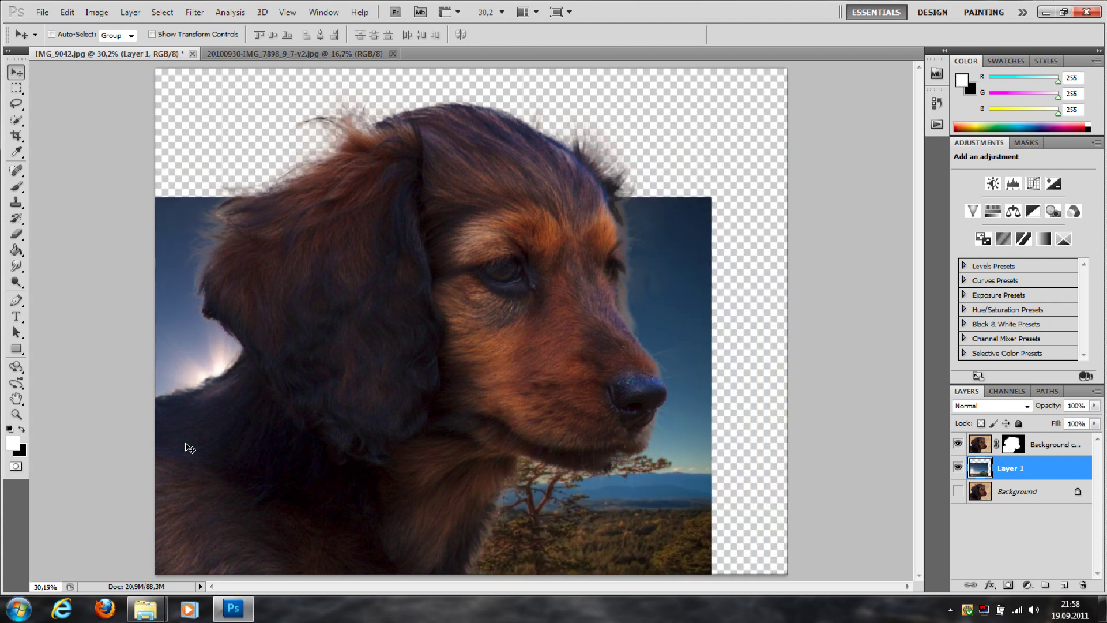
mouse_move(209, 403)
left_mouse_down()
mouse_move(185, 289)
mouse_move(197, 366)
mouse_move(181, 376)
mouse_move(191, 282)
left_mouse_up()
mouse_move(170, 357)
left_mouse_down()
mouse_move(216, 229)
mouse_move(203, 285)
mouse_move(212, 264)
left_mouse_up()
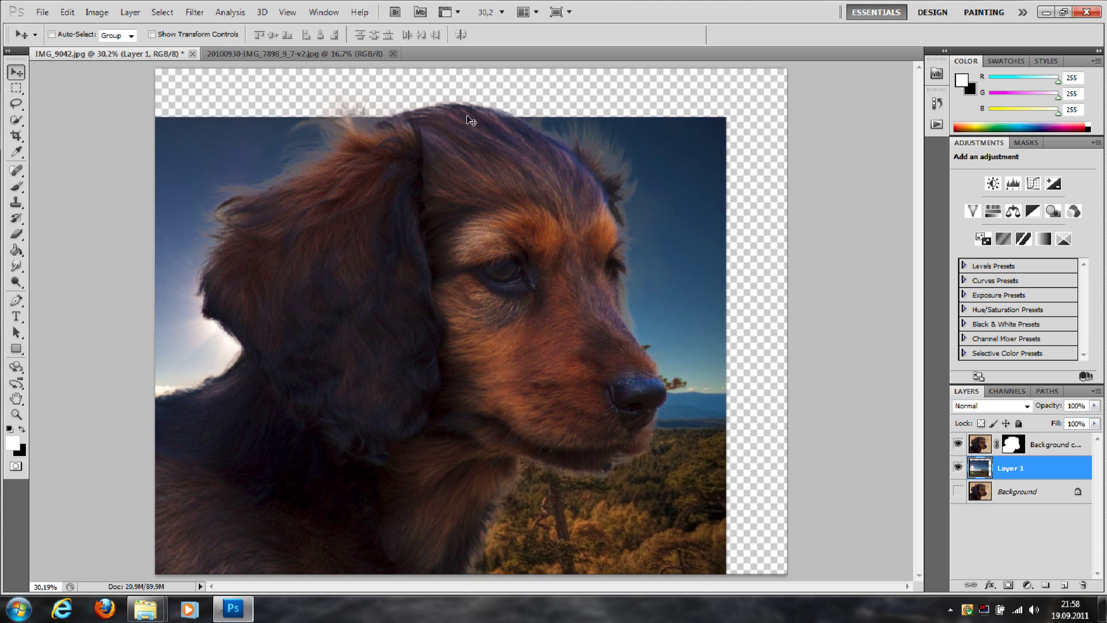
mouse_move(471, 120)
left_mouse_down()
mouse_move(497, 108)
mouse_move(507, 124)
mouse_move(517, 75)
mouse_move(518, 233)
left_mouse_up()
- Step through history to settle the landscape filling the canvas, pine tree beside the muzzle
key("ctrl+alt+z")
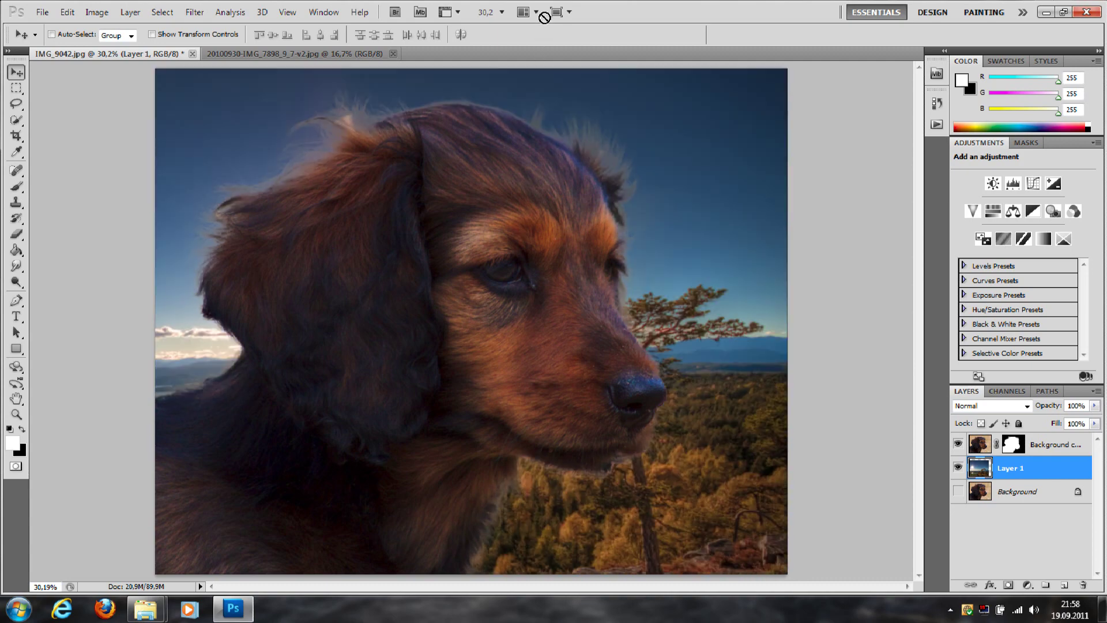
key("ctrl+alt+z")
key("ctrl+shift+z")
key("ctrl+shift+z")
key("ctrl+alt+z")
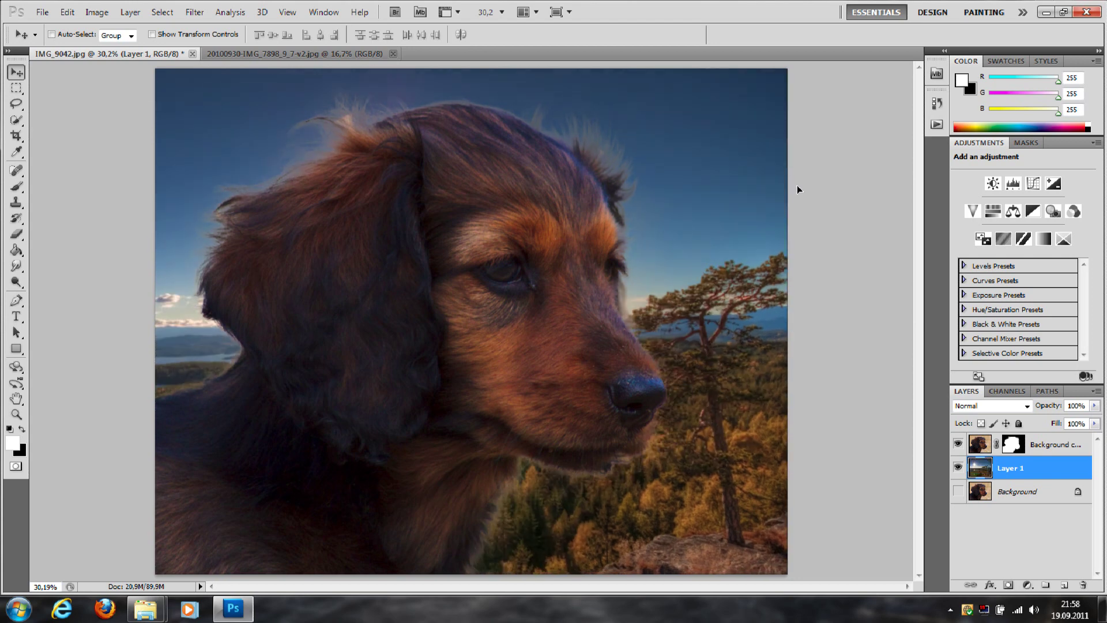
key("ctrl+alt+z")
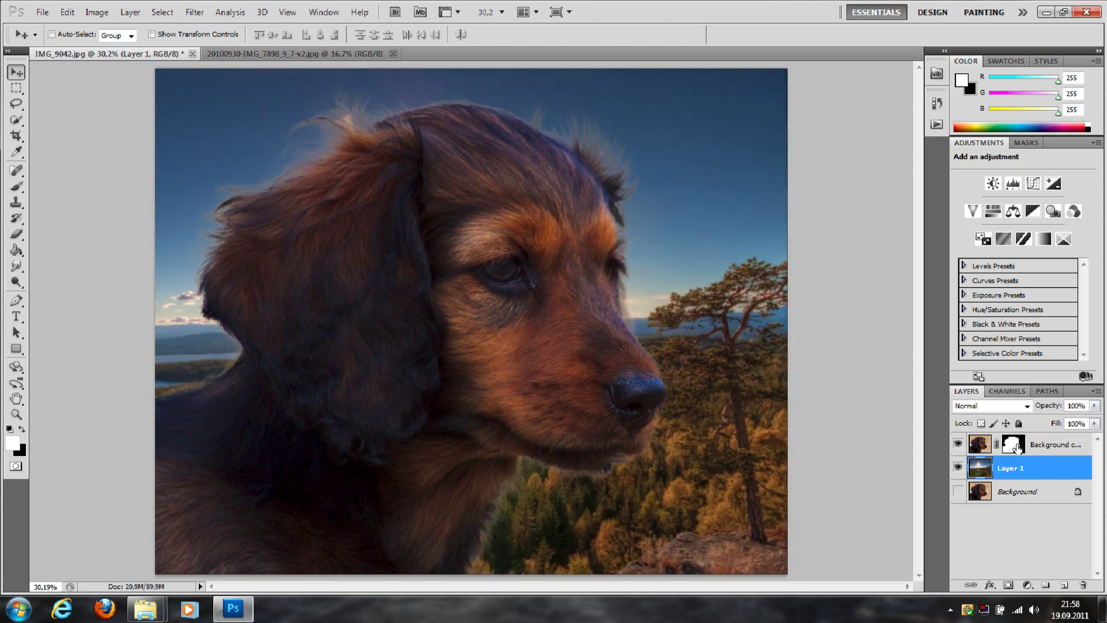
- Target the puppy layer's mask with the Brush tool and default black/white painting colours
left_click(1014, 445)
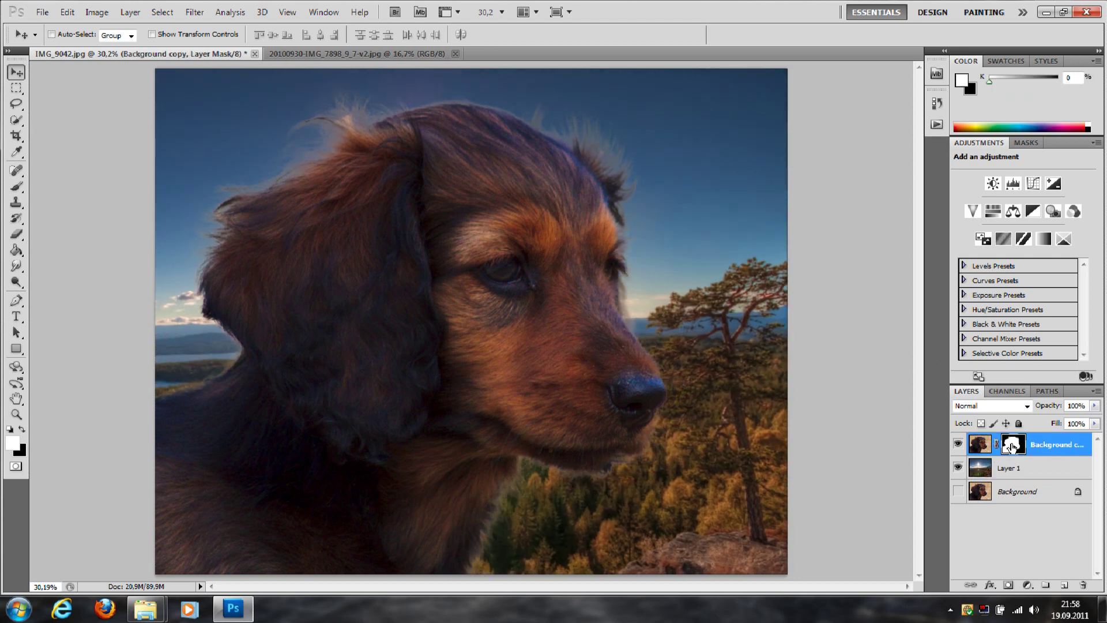
left_click(18, 188)
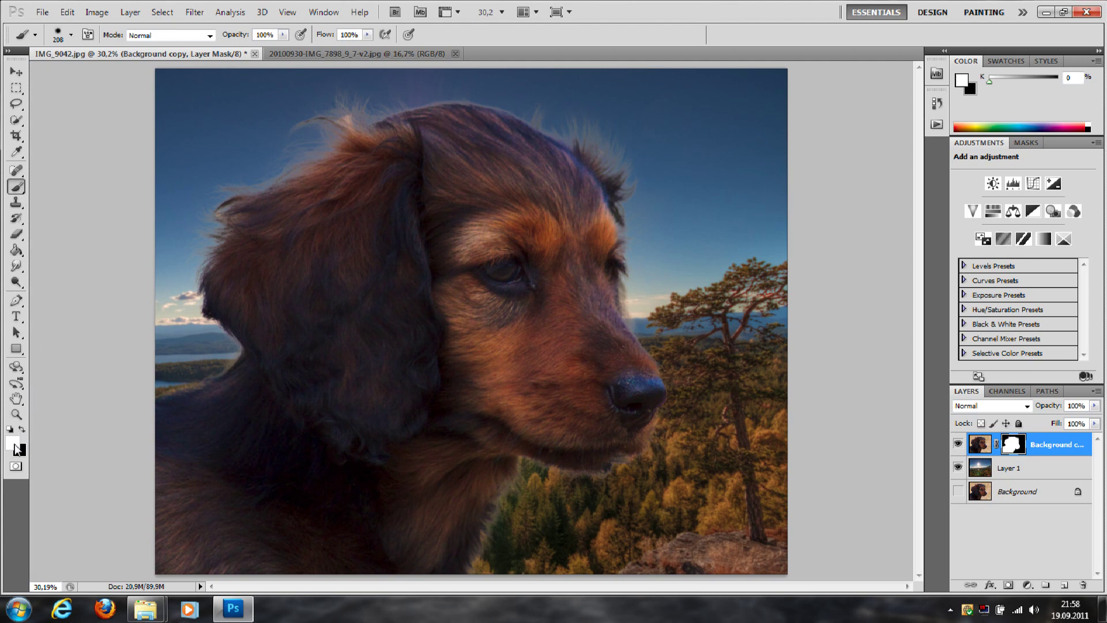
key("x")
key("x")
left_click(13, 442)
left_click(705, 349)
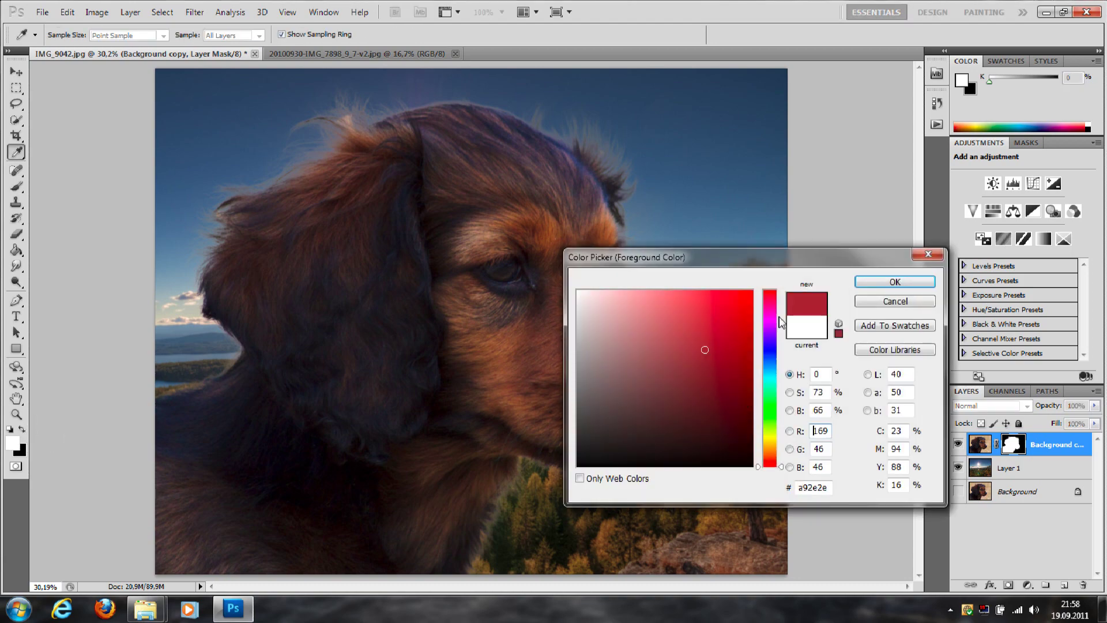
left_click(864, 282)
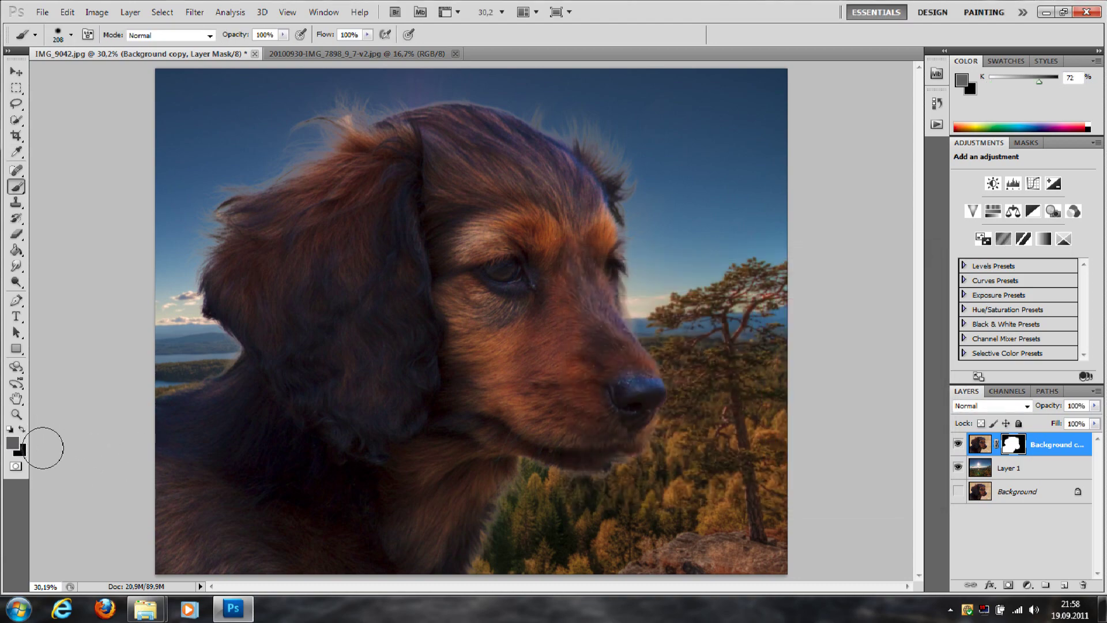
key("d")
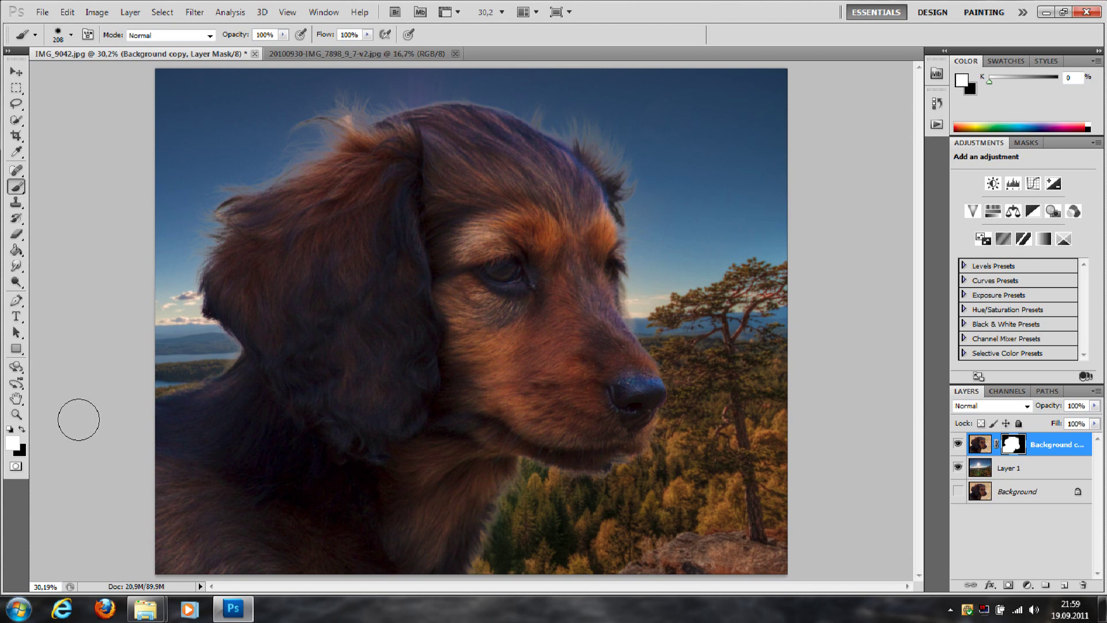
key("x")
key("x")
key("x")
key("x")
key("x")
key("x")
- With a 175 px brush, mask out part of the puppy's eye and cheek, then paint it back white
left_click_drag(517, 171, 502, 167)
key("x")
mouse_move(514, 251)
left_mouse_down()
mouse_move(476, 353)
mouse_move(386, 378)
left_mouse_up()
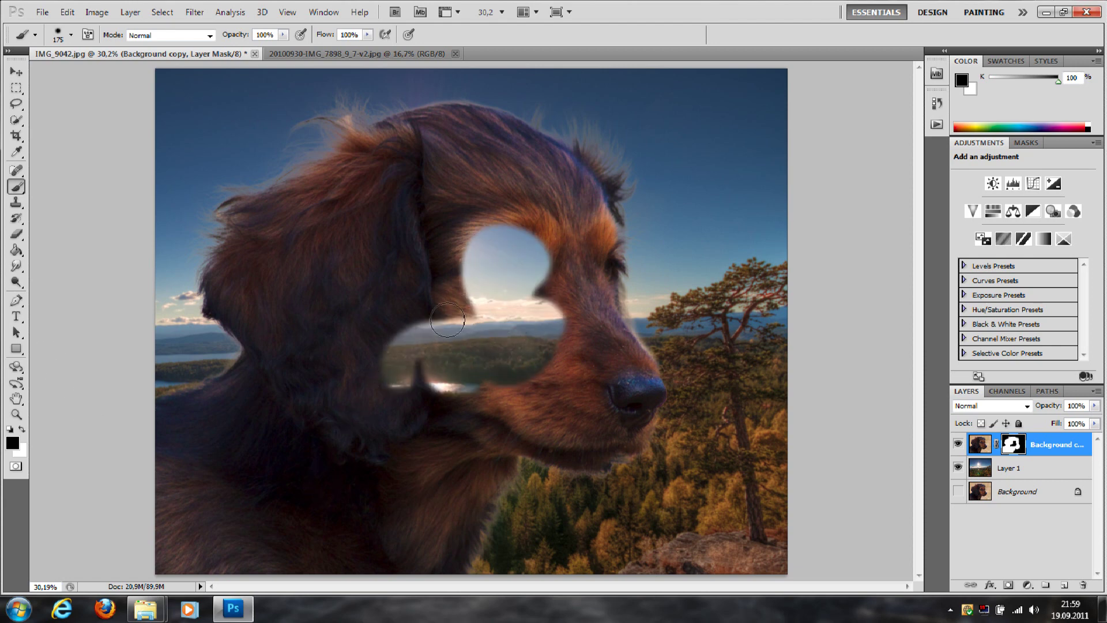
key("x")
mouse_move(440, 279)
left_mouse_down()
mouse_move(508, 382)
mouse_move(475, 255)
mouse_move(482, 314)
mouse_move(413, 275)
mouse_move(443, 317)
left_mouse_up()
left_click_drag(466, 242, 368, 161)
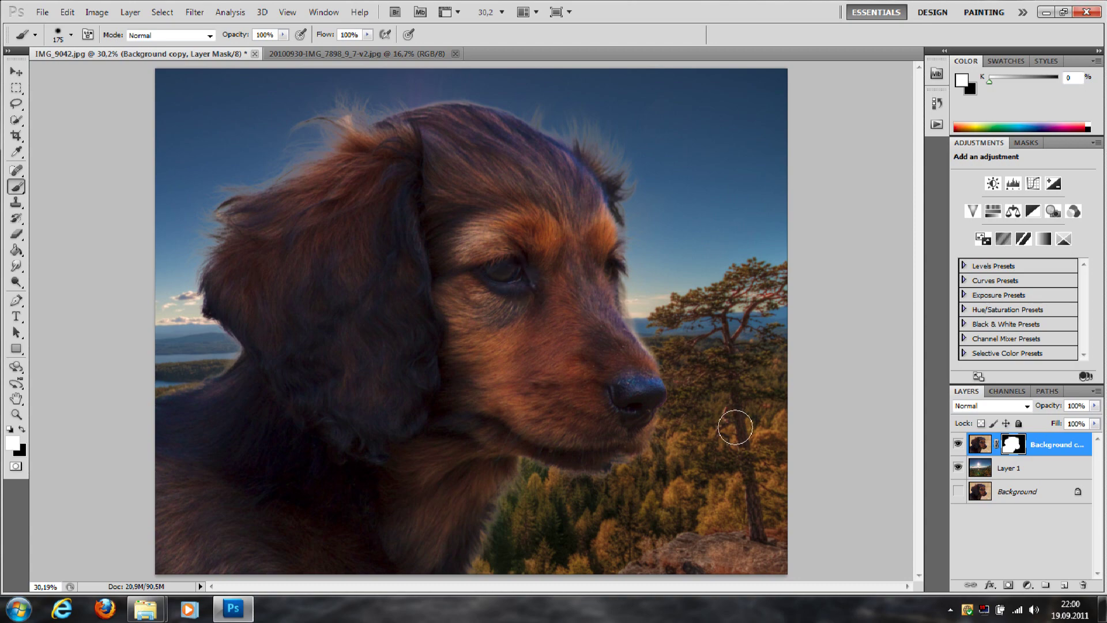
- Close the landscape and puppy documents, answer the save prompt, and quit Photoshop
left_click(451, 54)
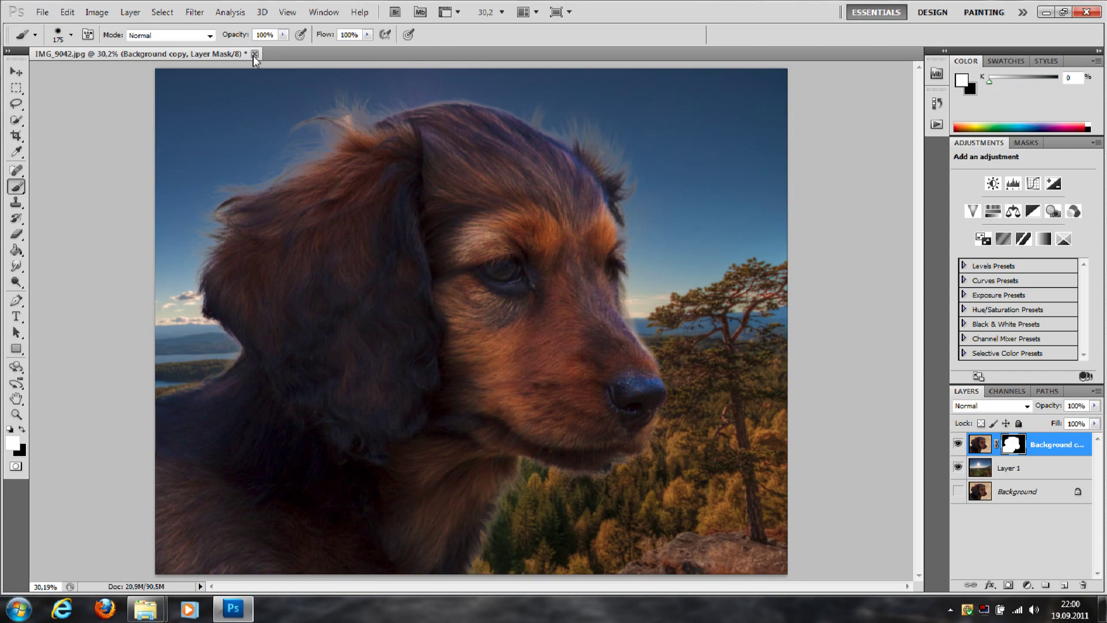
left_click(254, 54)
left_click(554, 238)
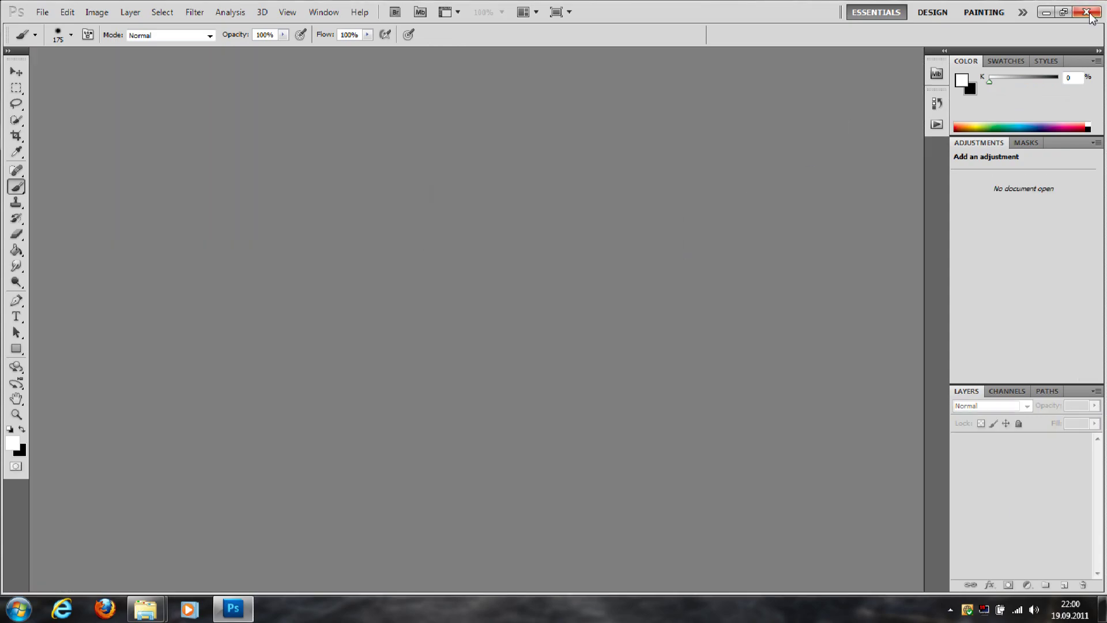
left_click(1090, 14)
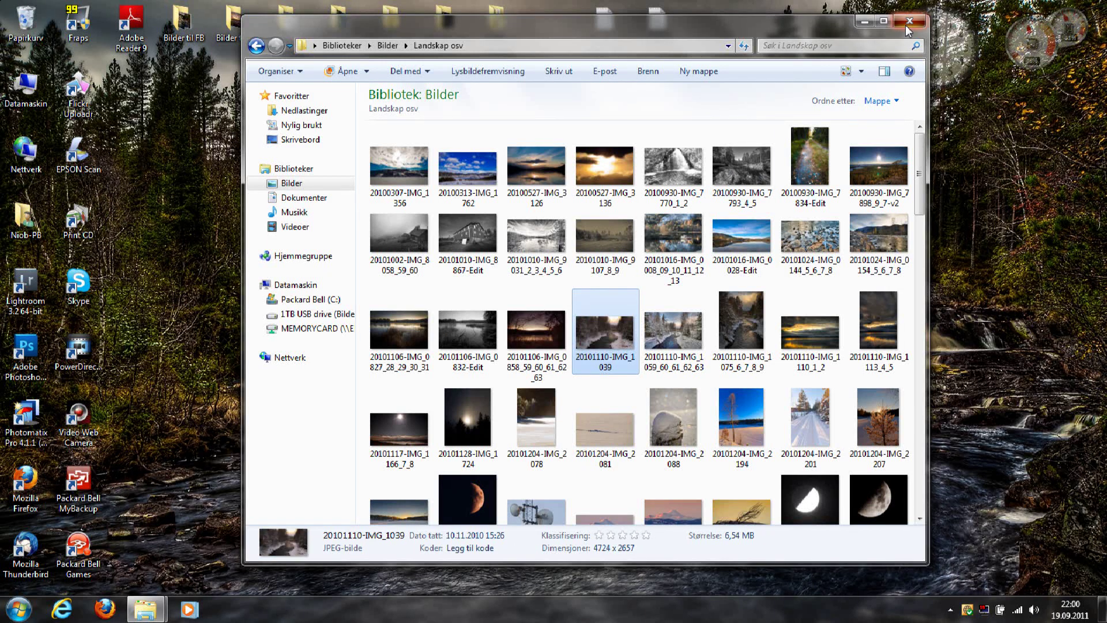
- Close the Landskap osv Explorer window
left_click(908, 23)
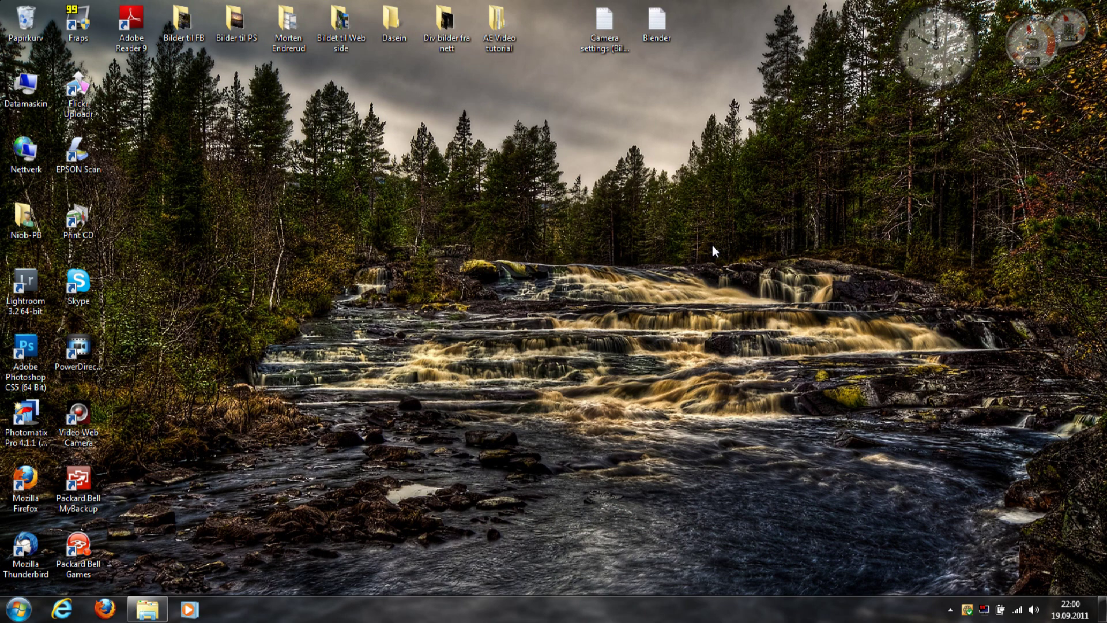